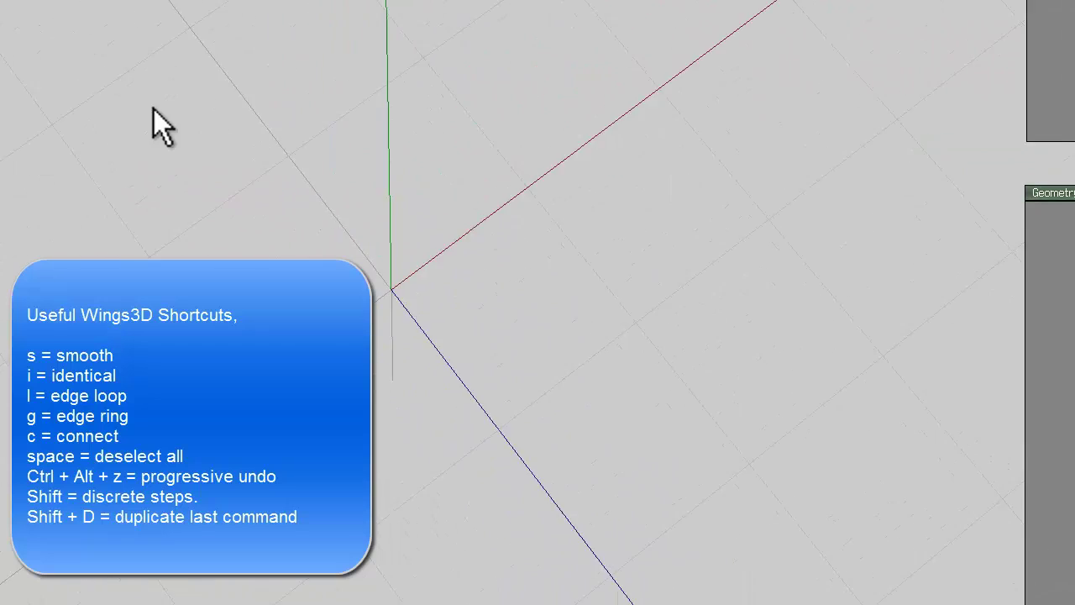
Show the Geometry Graph and create a Type 1 torus knot with a resolution of 44.
left_click(215, 42)
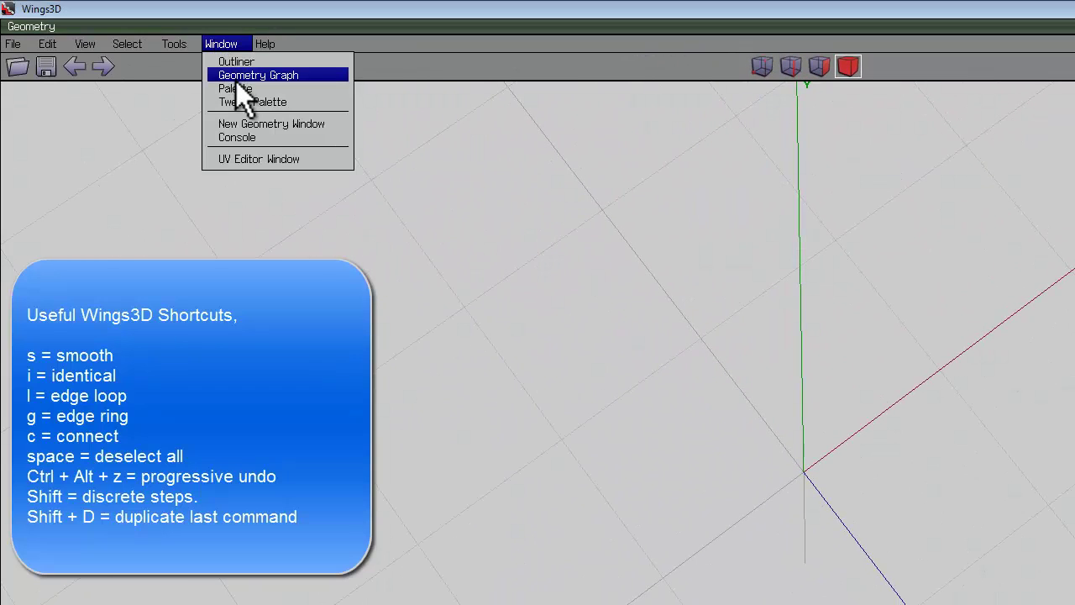
left_click(283, 75)
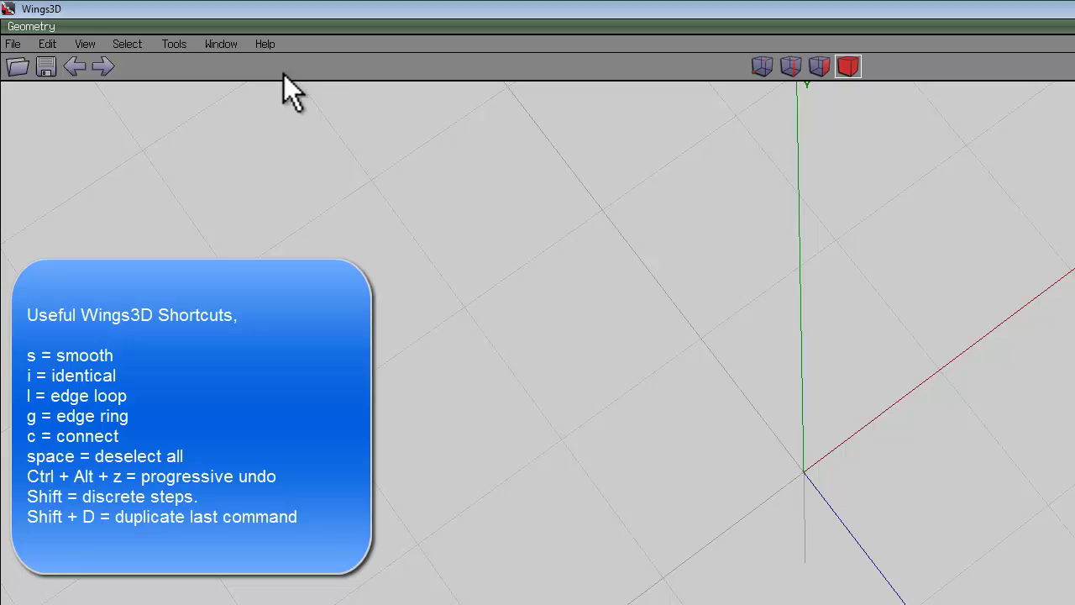
right_click(729, 292)
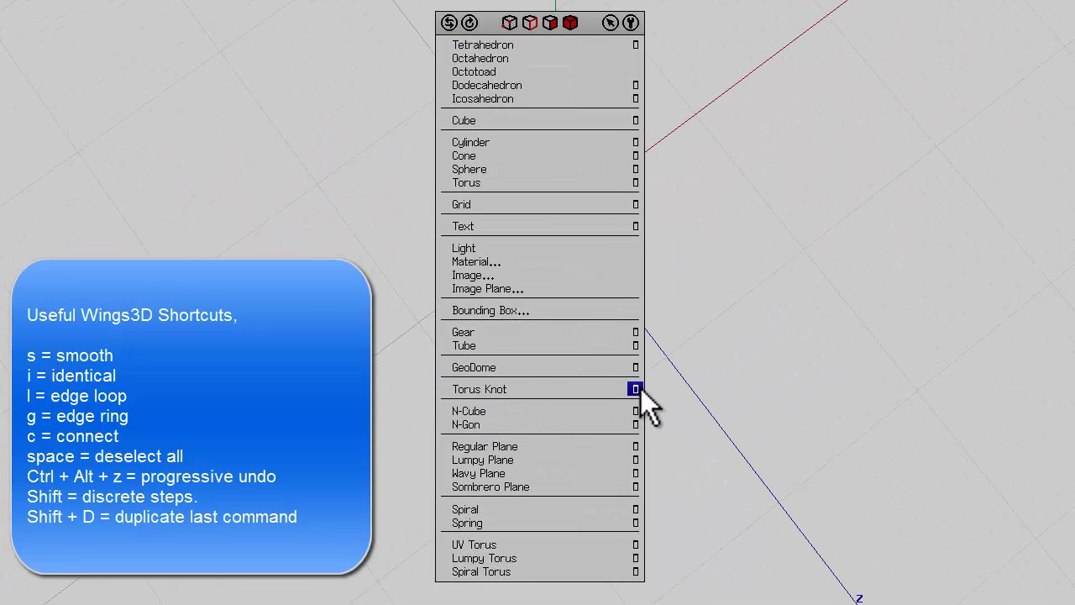
left_click(636, 390)
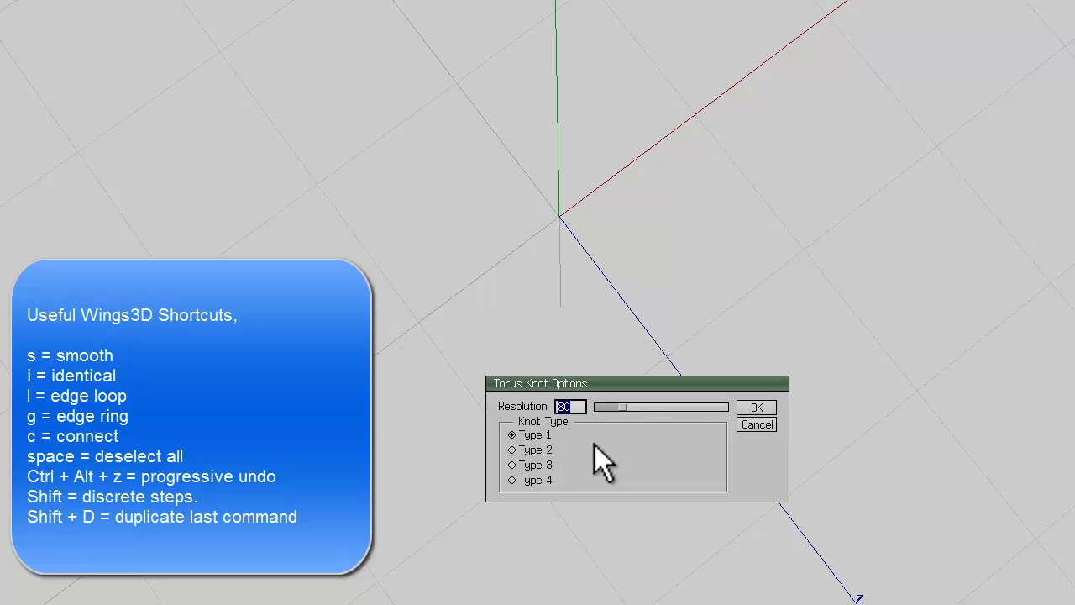
type("44")
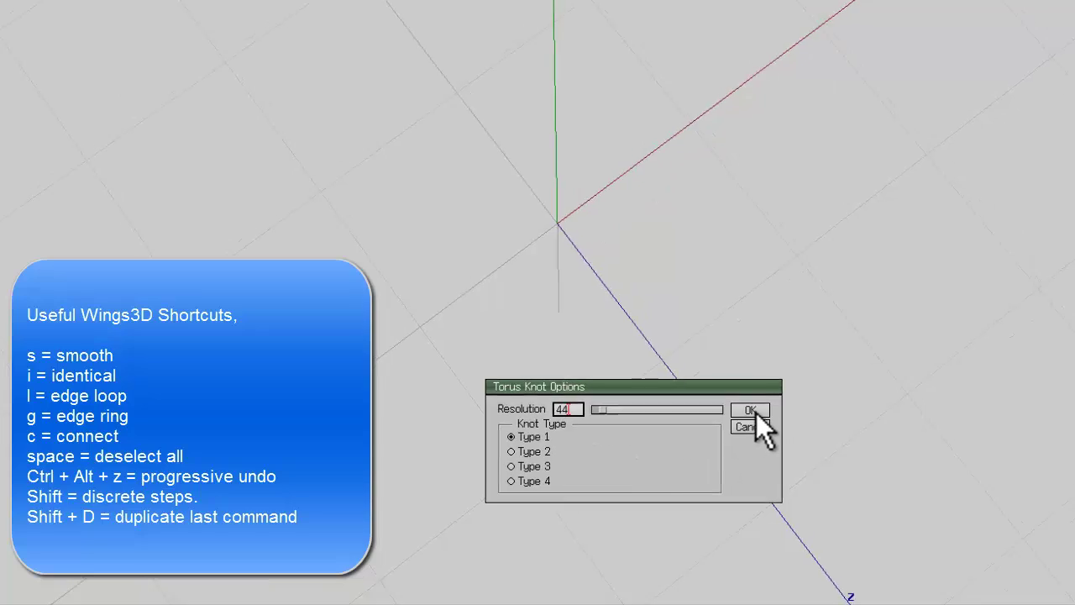
left_click(755, 411)
In edge selection mode, select every second crosswise edge along one continuous strip of faces around the whole knot.
middle_click(632, 218)
left_click(559, 202)
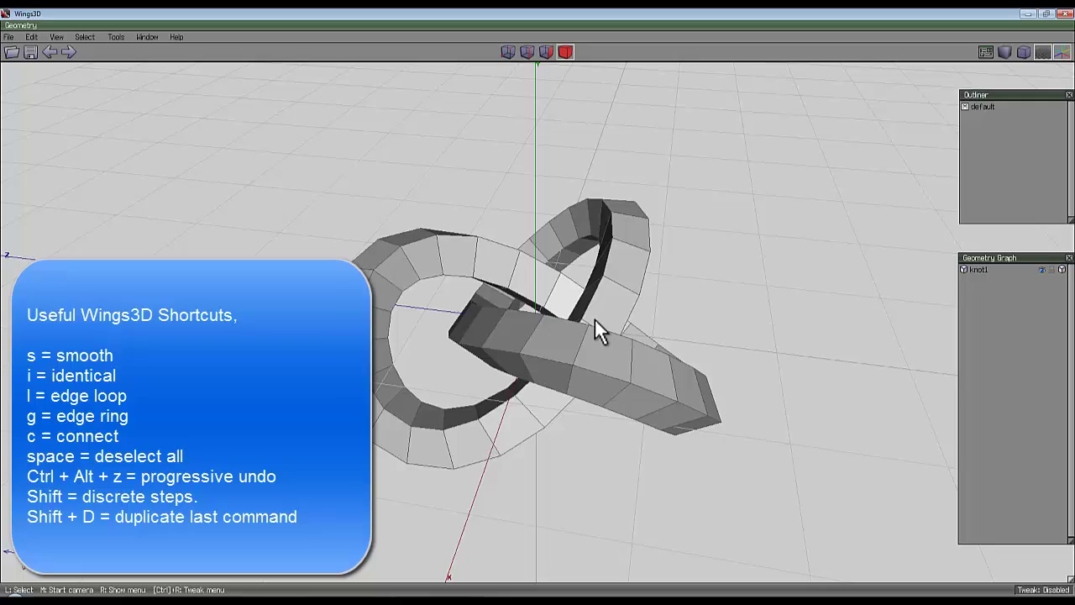
left_click(526, 53)
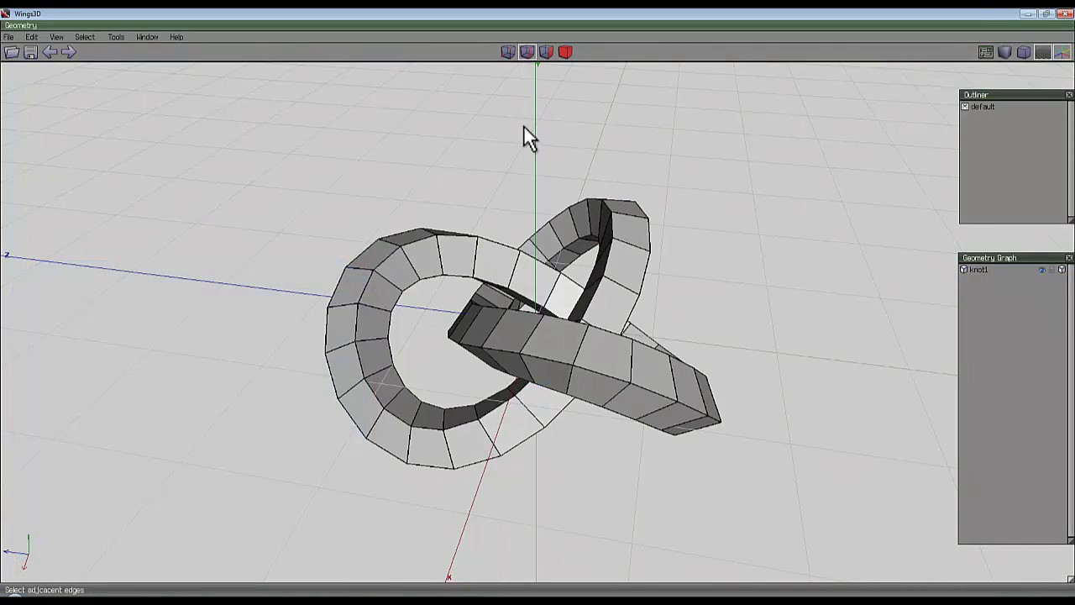
left_click(445, 276)
left_click(408, 287)
left_click(370, 311)
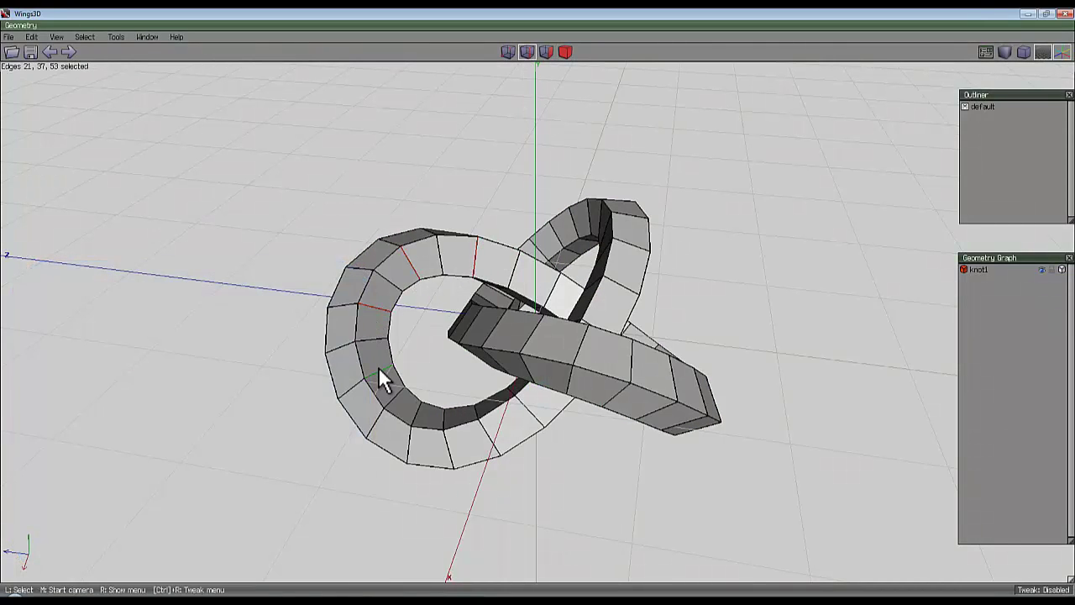
left_click(378, 366)
left_click(415, 409)
left_click(478, 409)
middle_click(538, 305)
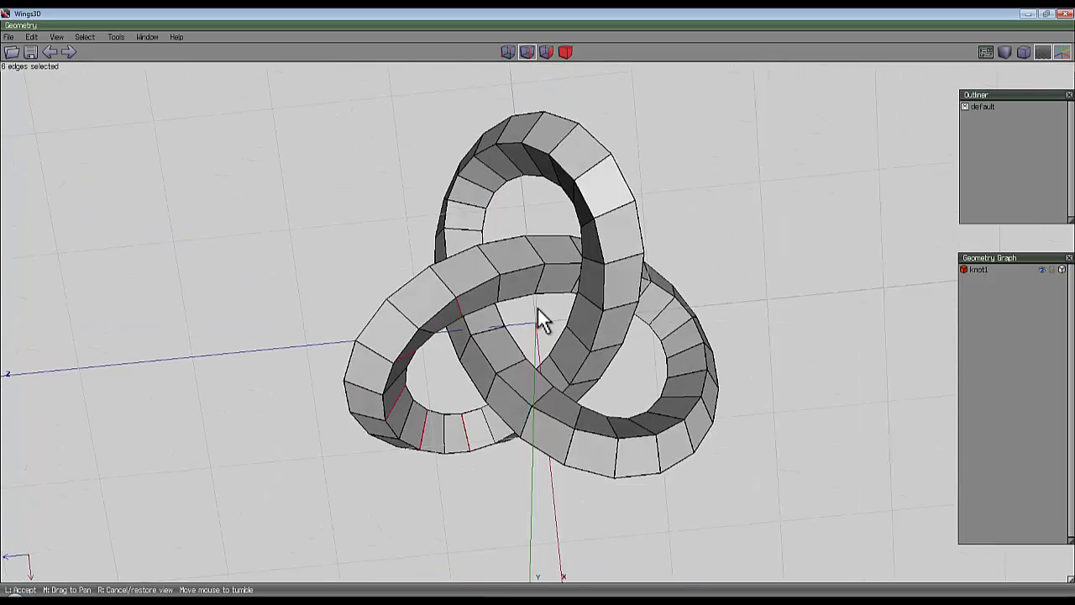
left_click(561, 374)
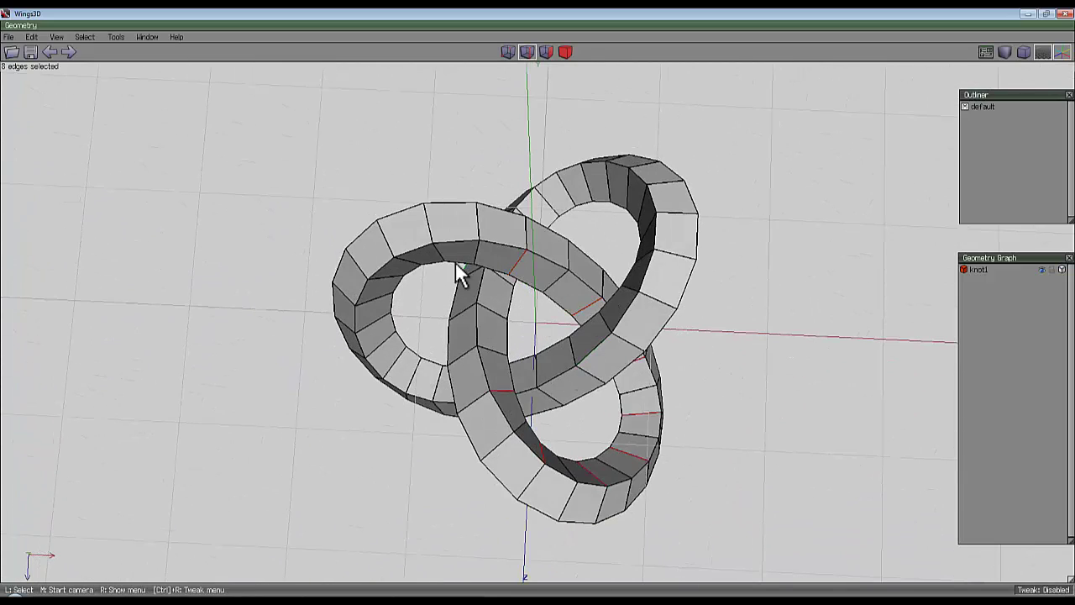
left_click(379, 281)
left_click(396, 372)
left_click(452, 391)
middle_click(451, 392)
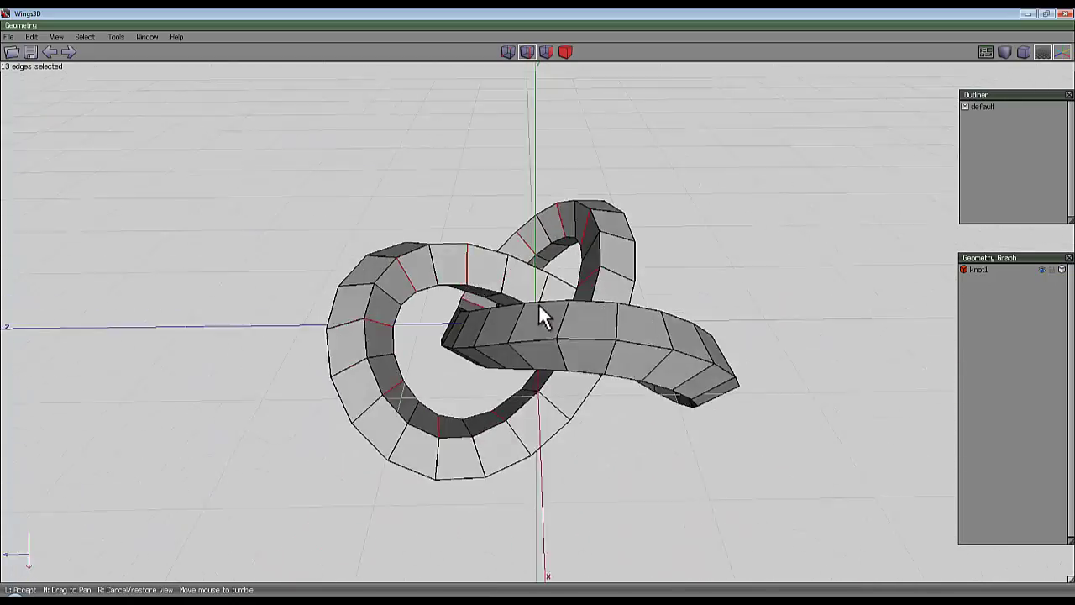
left_click(542, 321)
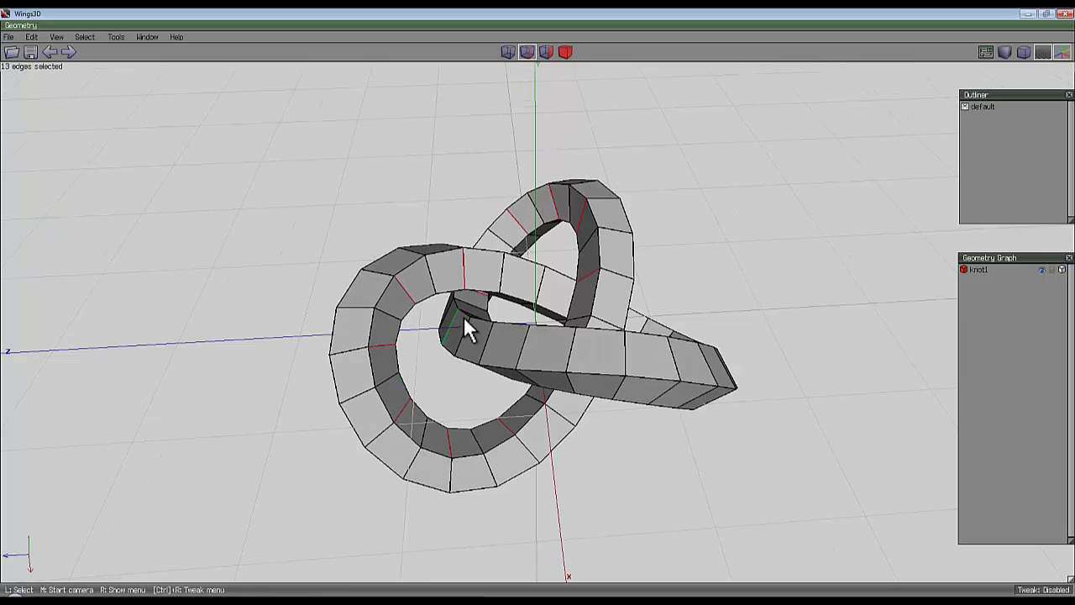
left_click(470, 314)
middle_click(469, 314)
left_click(478, 331)
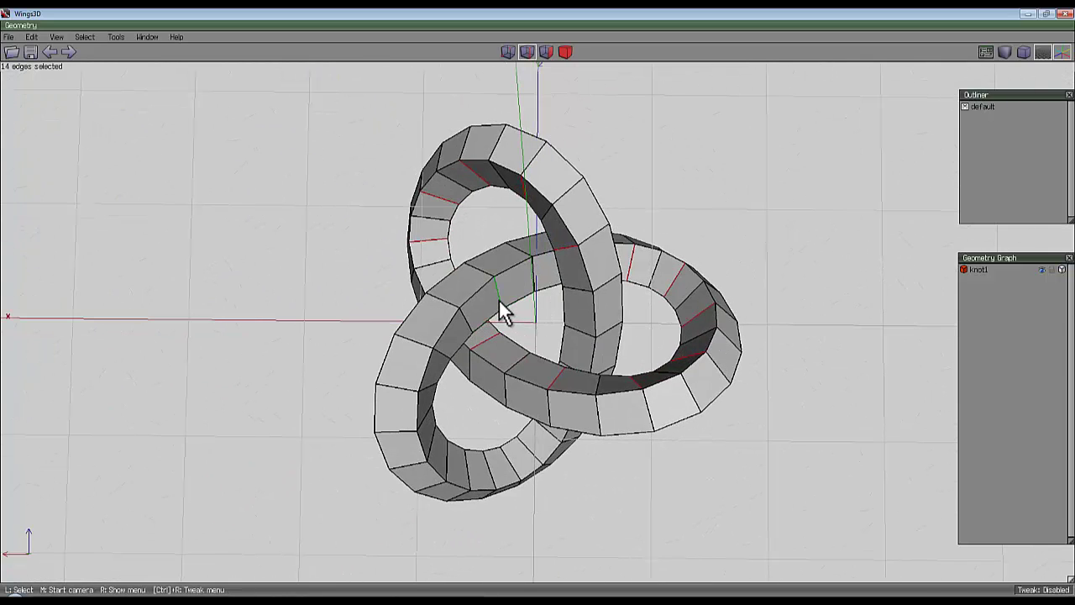
left_click(500, 301)
left_click(443, 352)
left_click(421, 424)
left_click(444, 458)
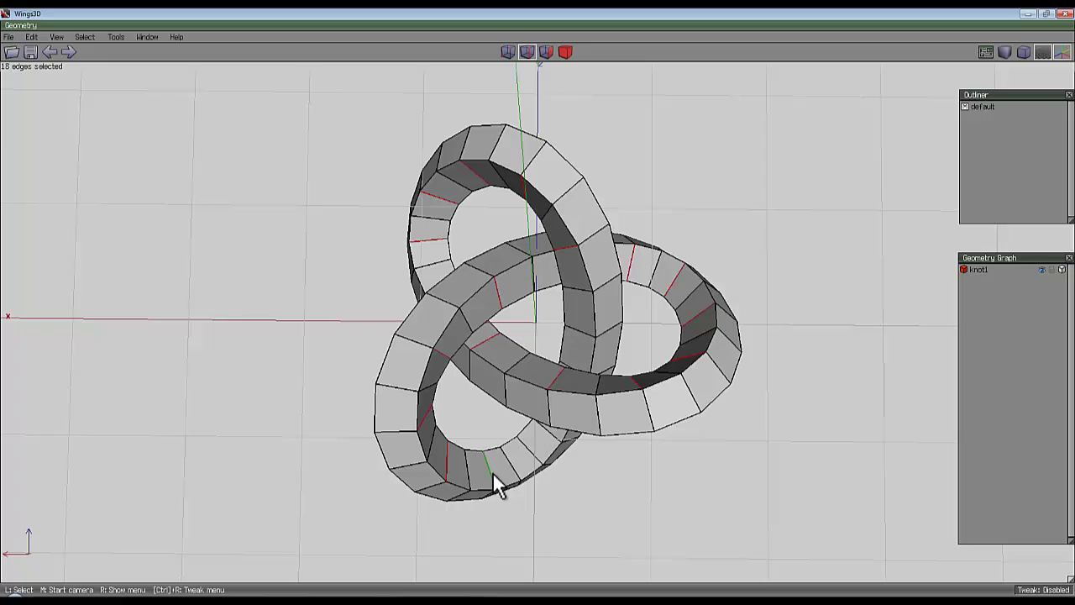
left_click(490, 478)
left_click(528, 456)
middle_click(542, 319)
left_click(565, 281)
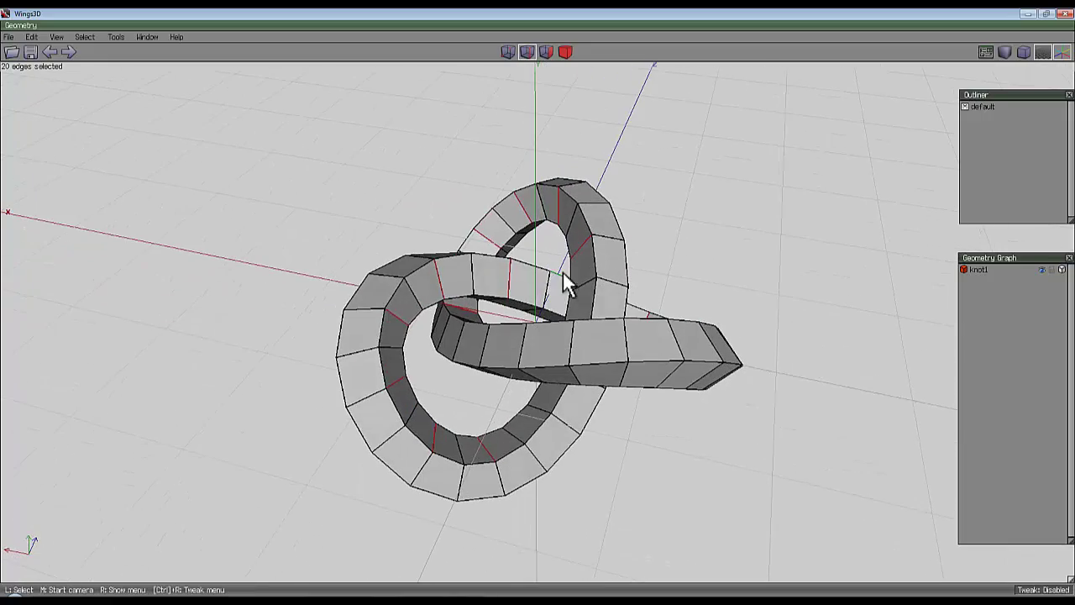
left_click(540, 406)
middle_click(563, 389)
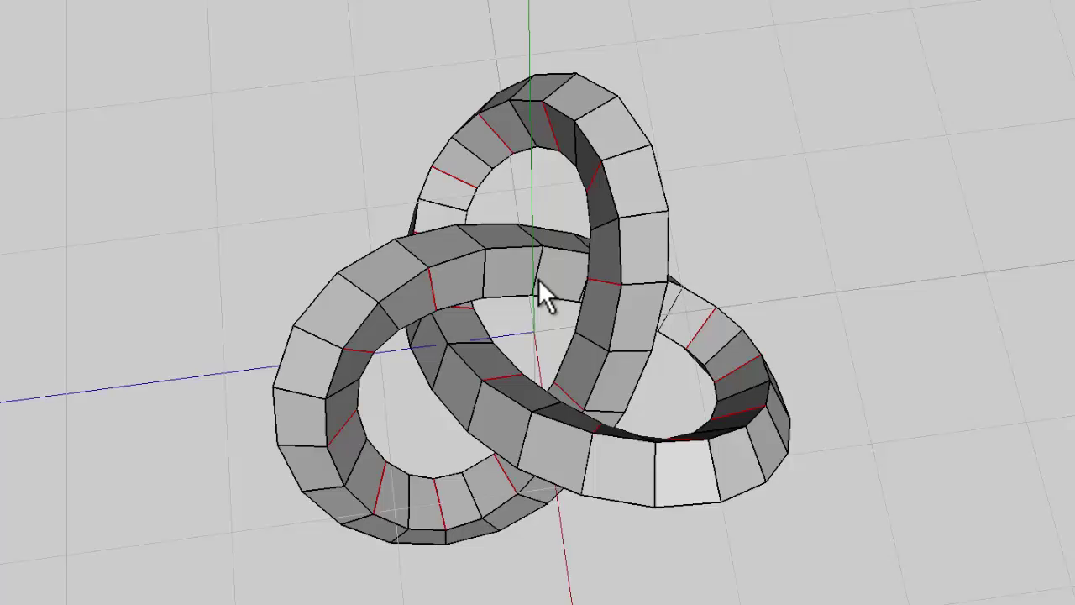
left_click(538, 286)
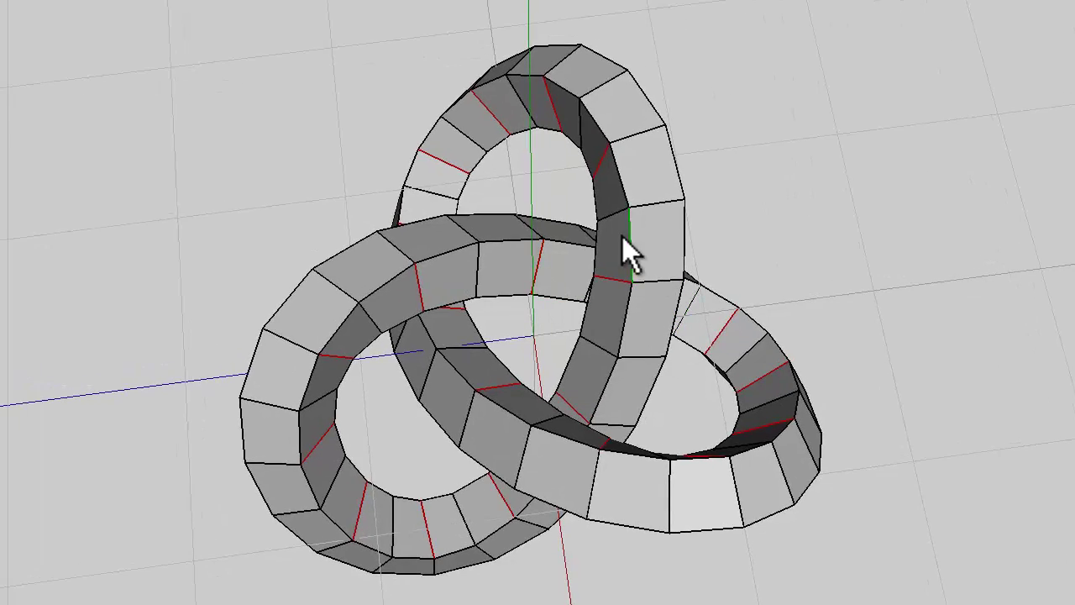
Expand the selected edges to full cross-section loops, Loop Cut the knot into separate segments, and clear the selection.
right_click(777, 153)
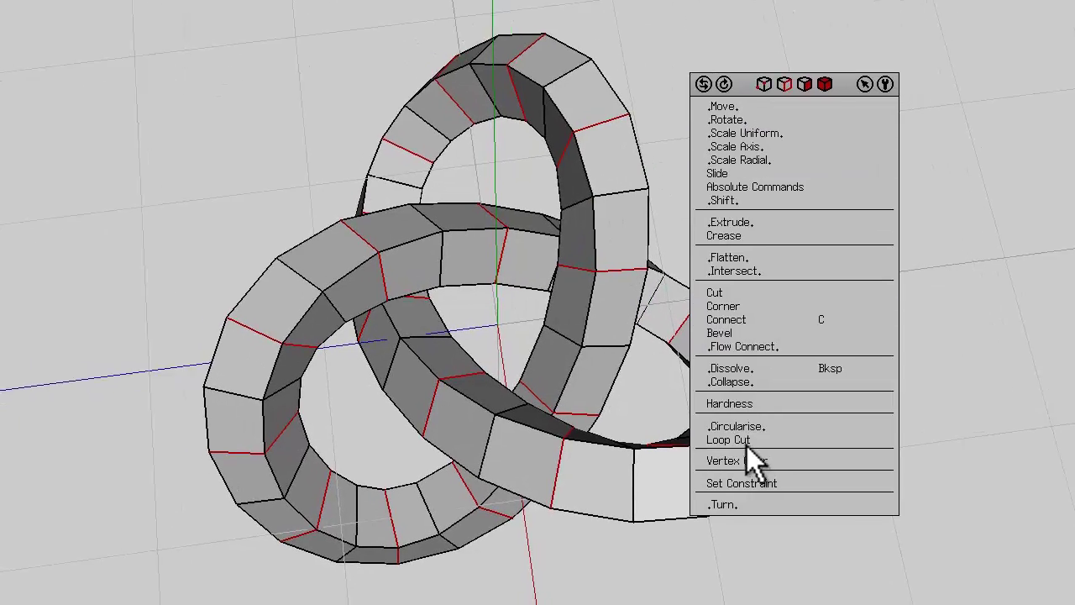
left_click(747, 443)
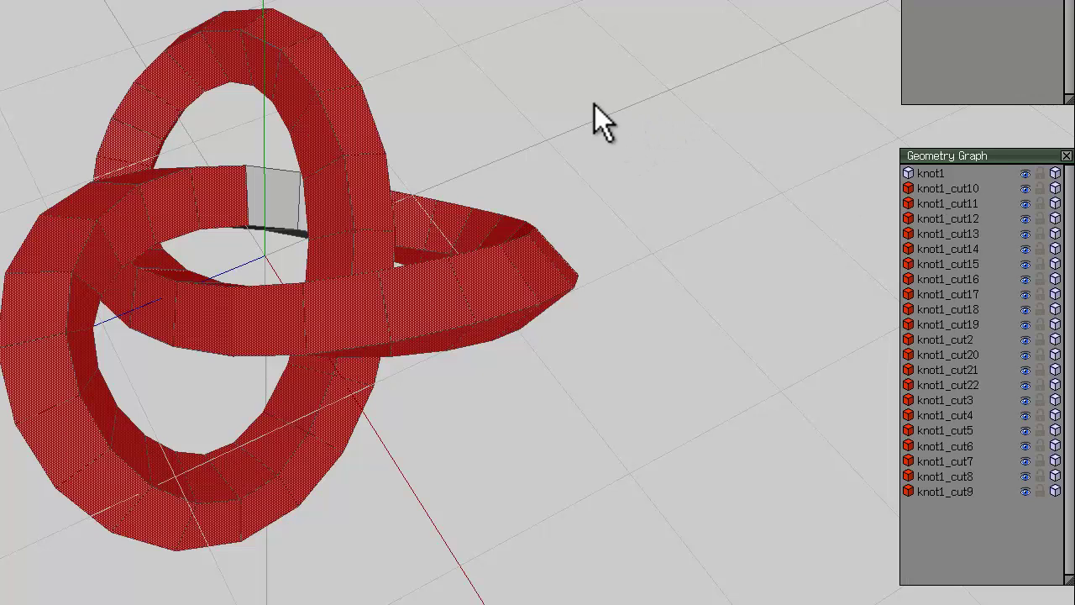
left_click(490, 100)
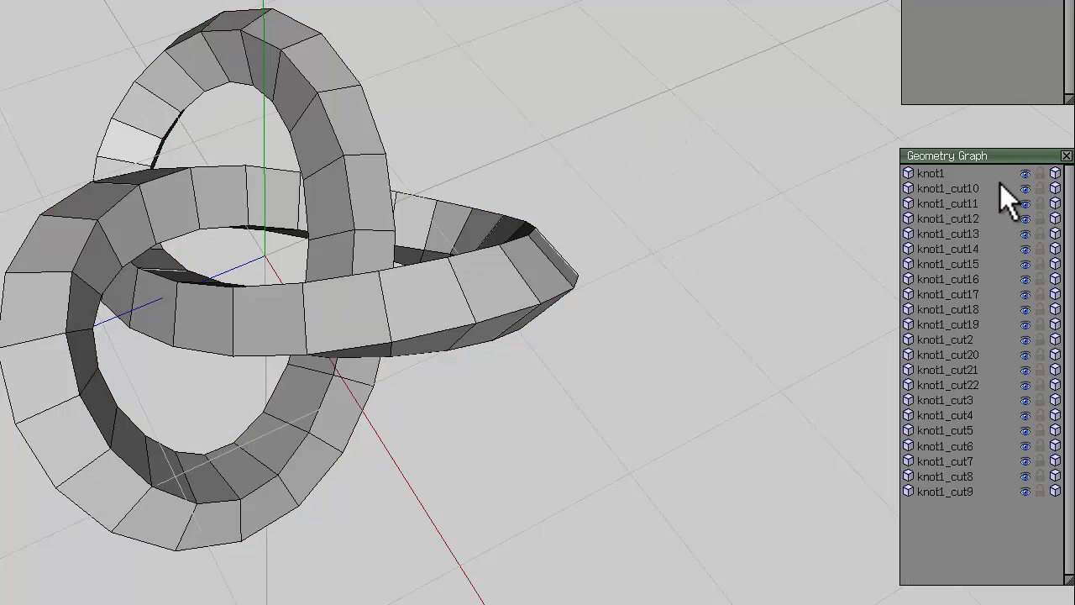
Hide the knot1 segment temporarily, select the exposed end face of knot1_cut22, and show knot1 again.
left_click(1025, 173)
middle_click_drag(628, 144, 609, 154)
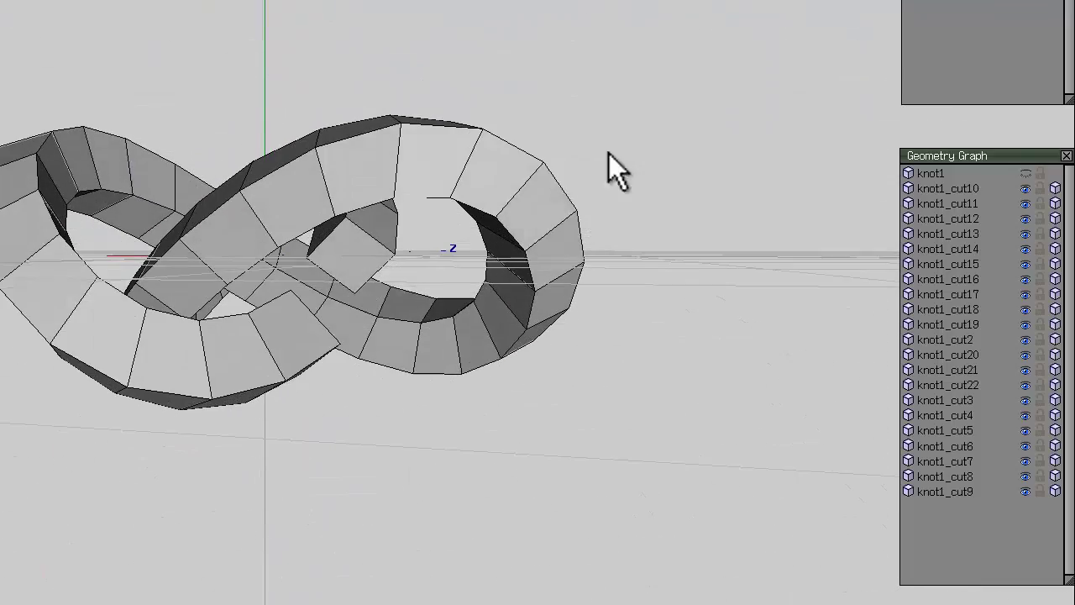
left_click(348, 271)
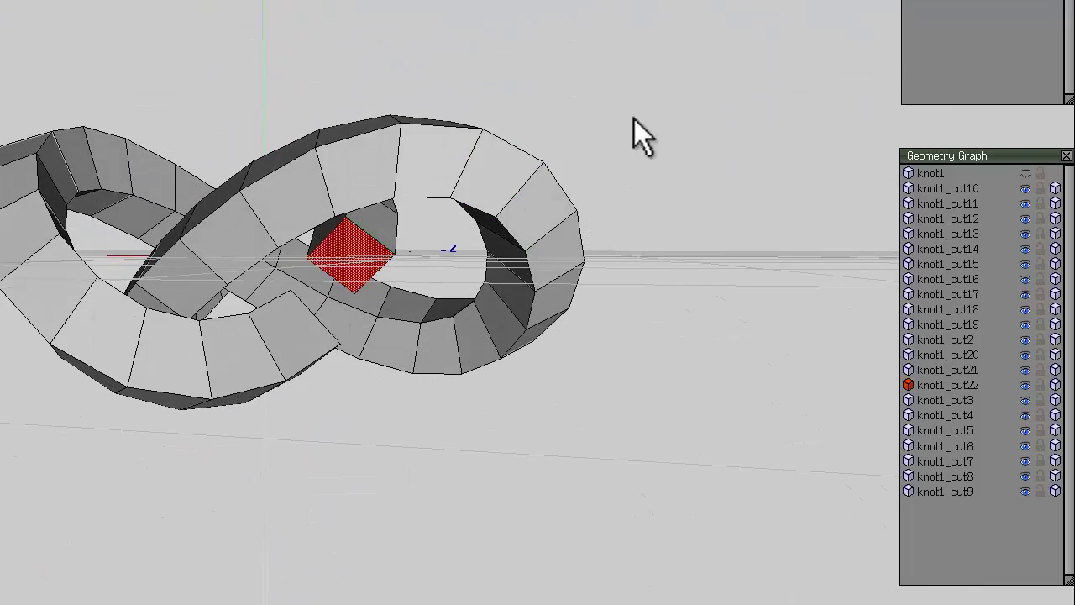
mouse_move(635, 119)
middle_mouse_down()
mouse_move(268, 231)
mouse_move(635, 119)
middle_mouse_up()
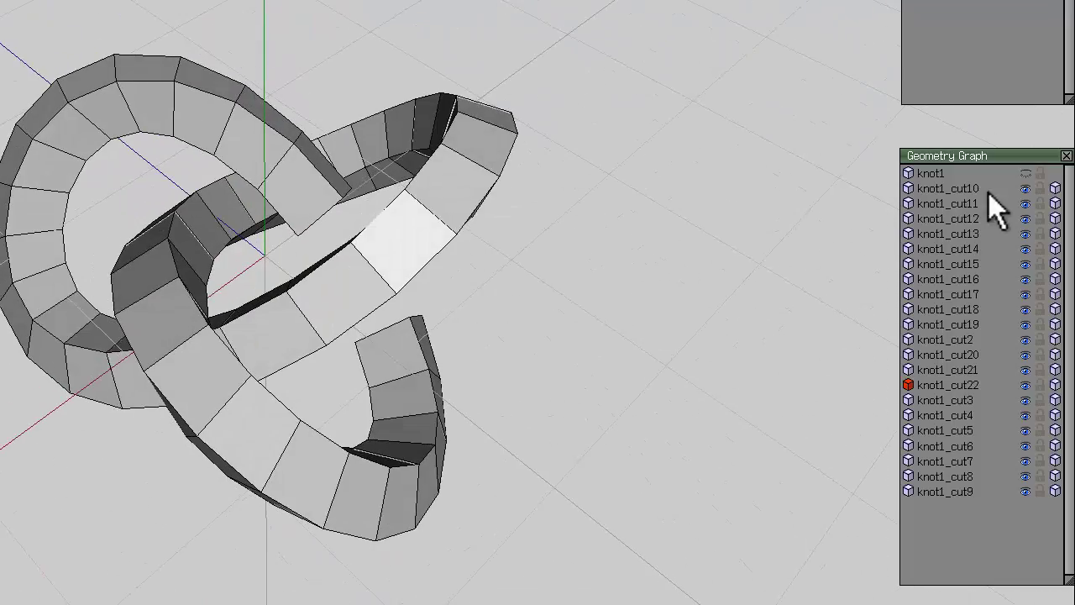
left_click(1025, 173)
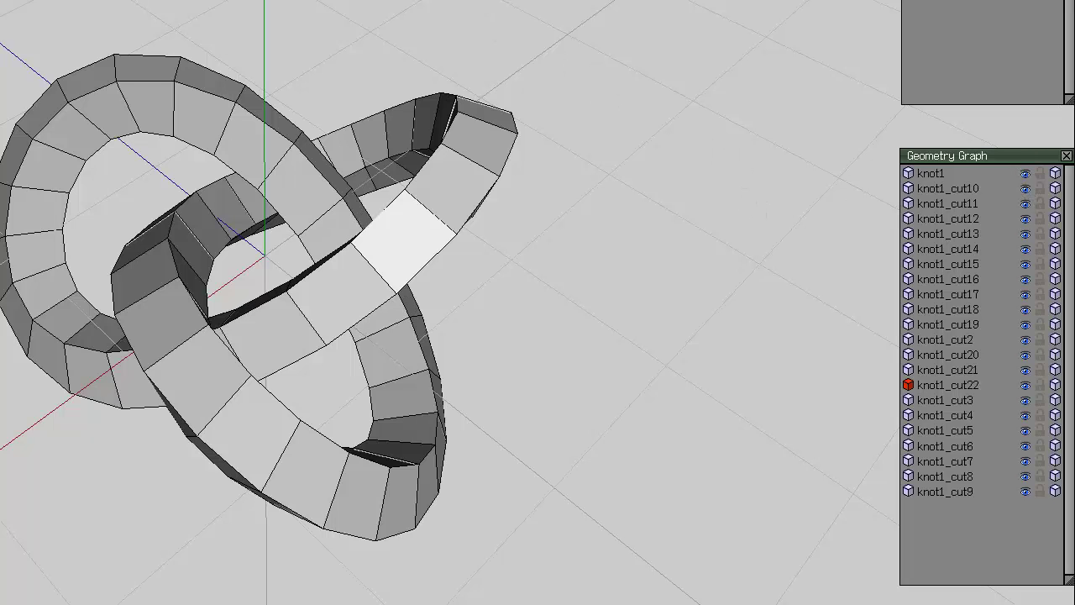
Select all end faces identical to the selected one and rotate them 45 degrees about their normals.
key("i")
right_click(592, 77)
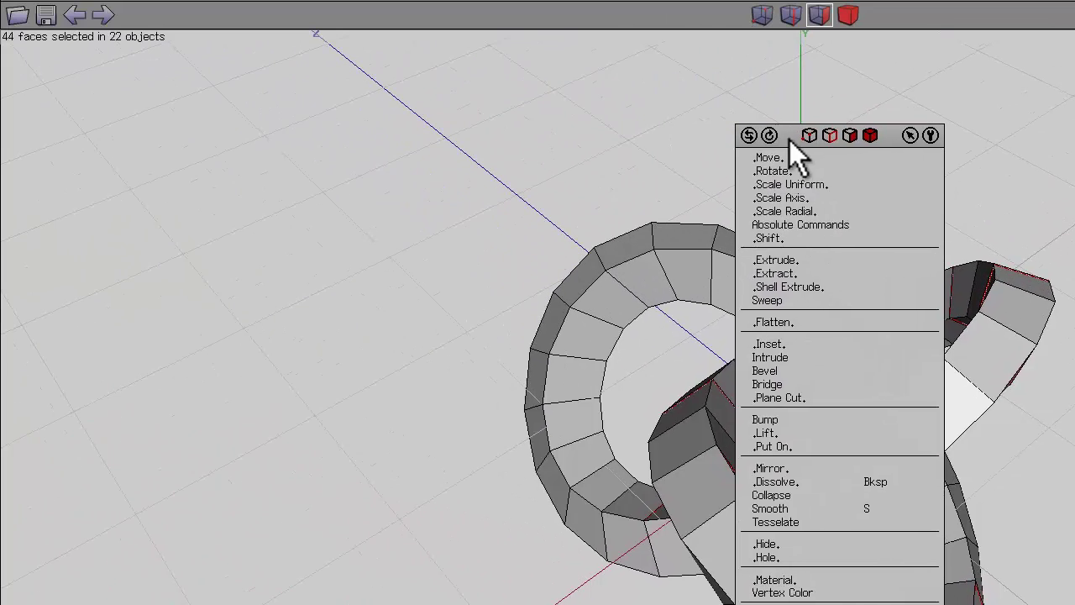
left_click(773, 171)
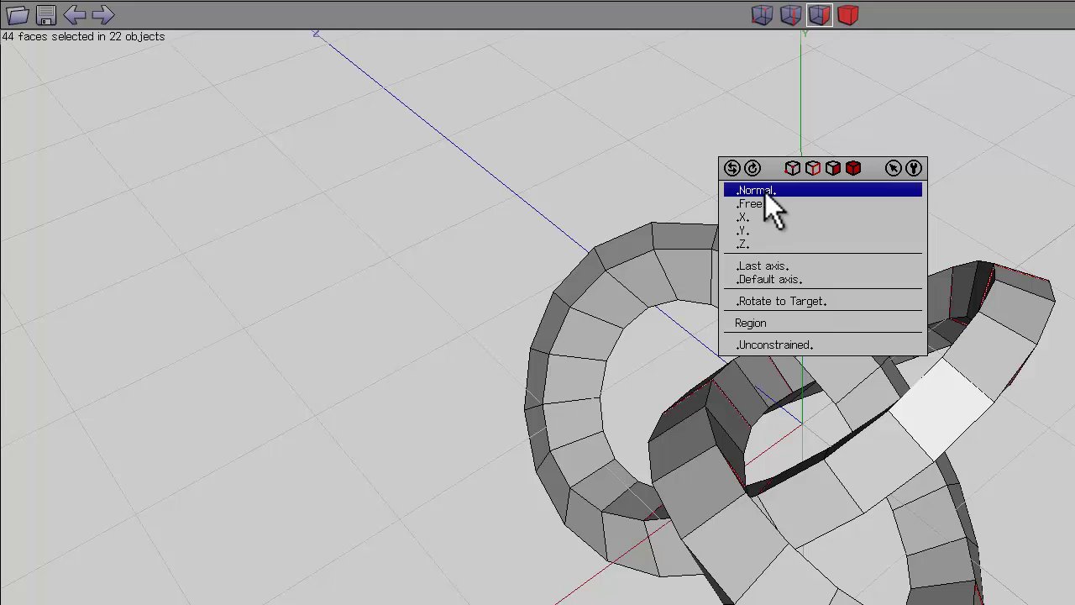
left_click(765, 192)
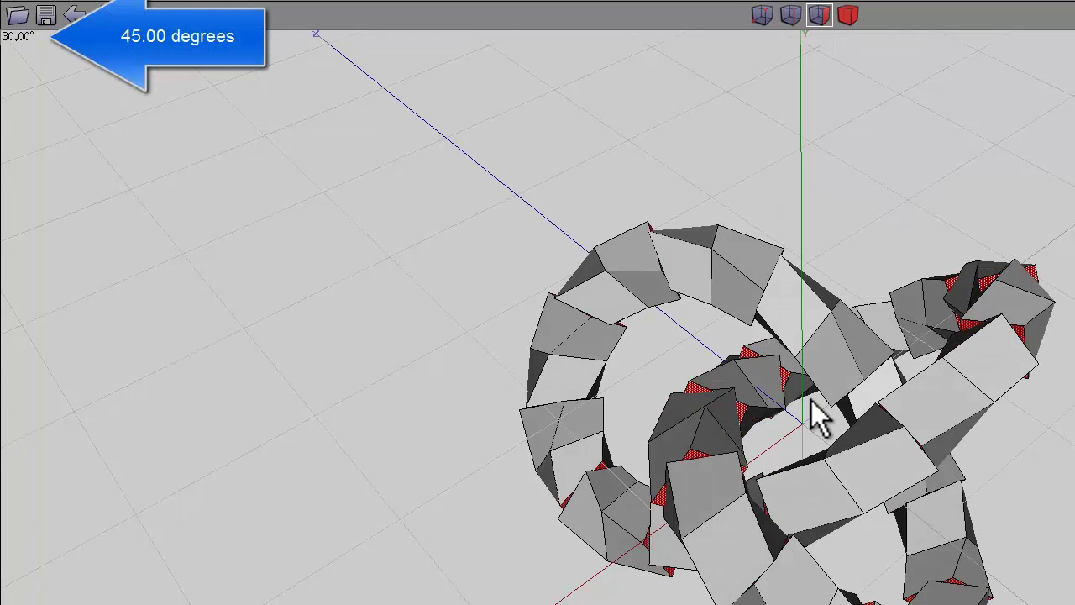
left_click(813, 415)
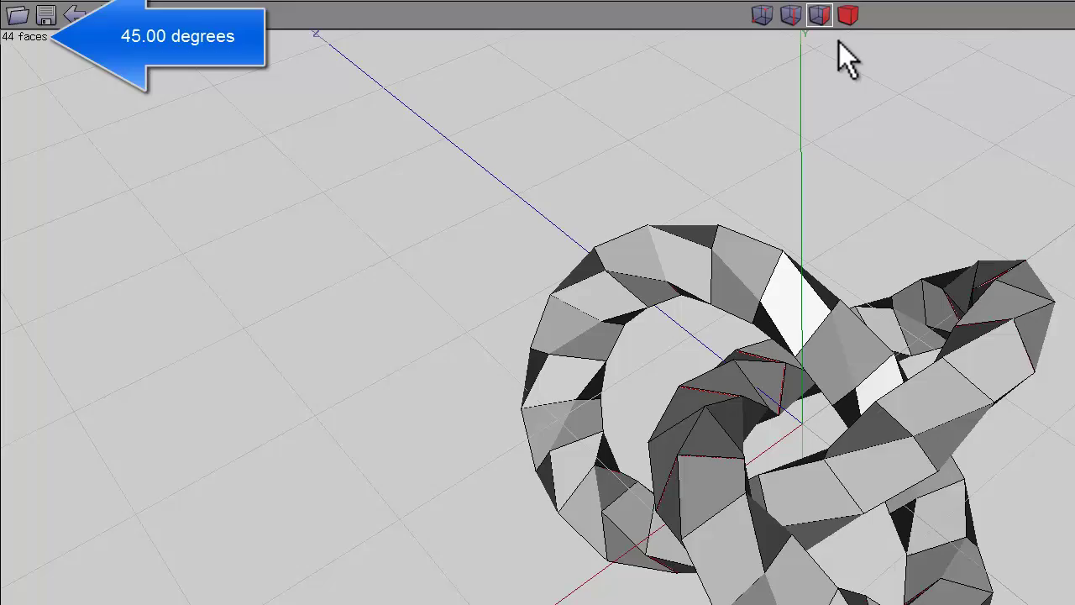
Combine all knot segments into one body and weld their touching end faces.
left_click(844, 15)
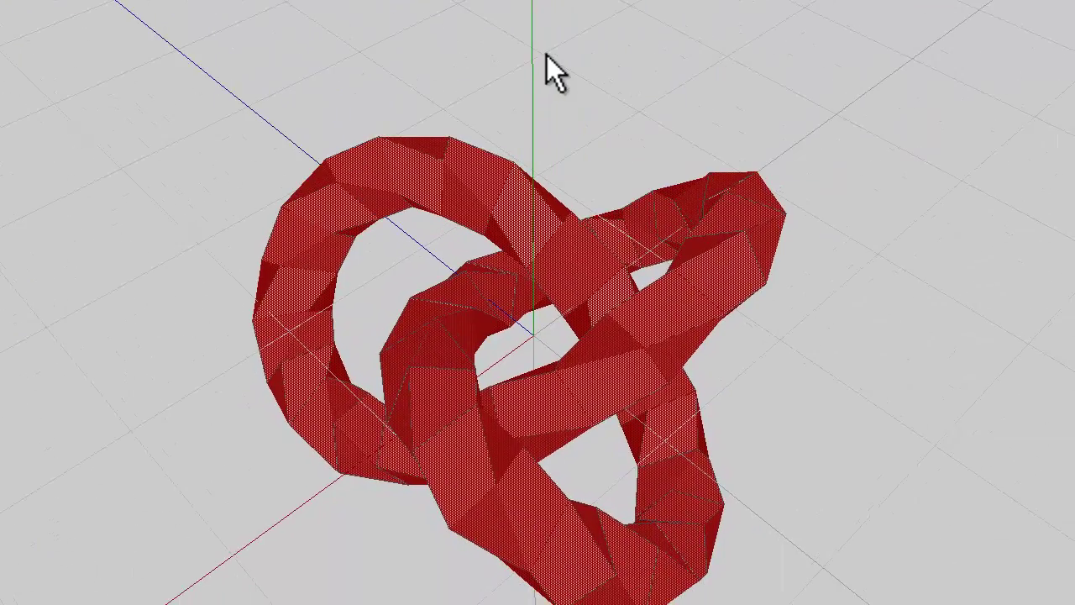
right_click(548, 57)
left_click(538, 309)
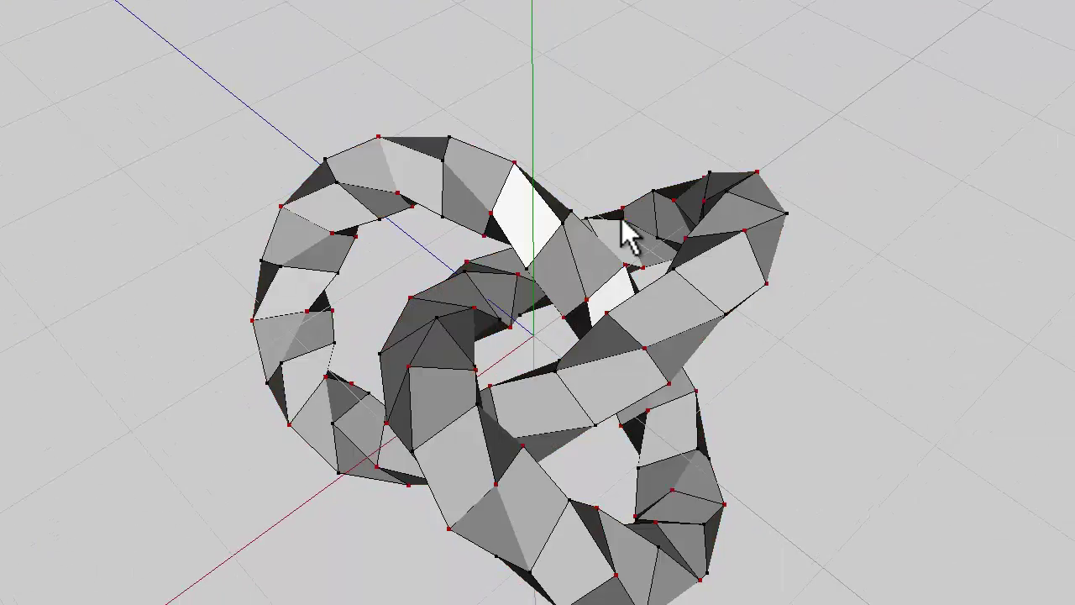
Select the welded knot as a whole body, smooth it once, and clear the selection.
middle_click_drag(629, 235, 605, 243)
left_click(593, 2)
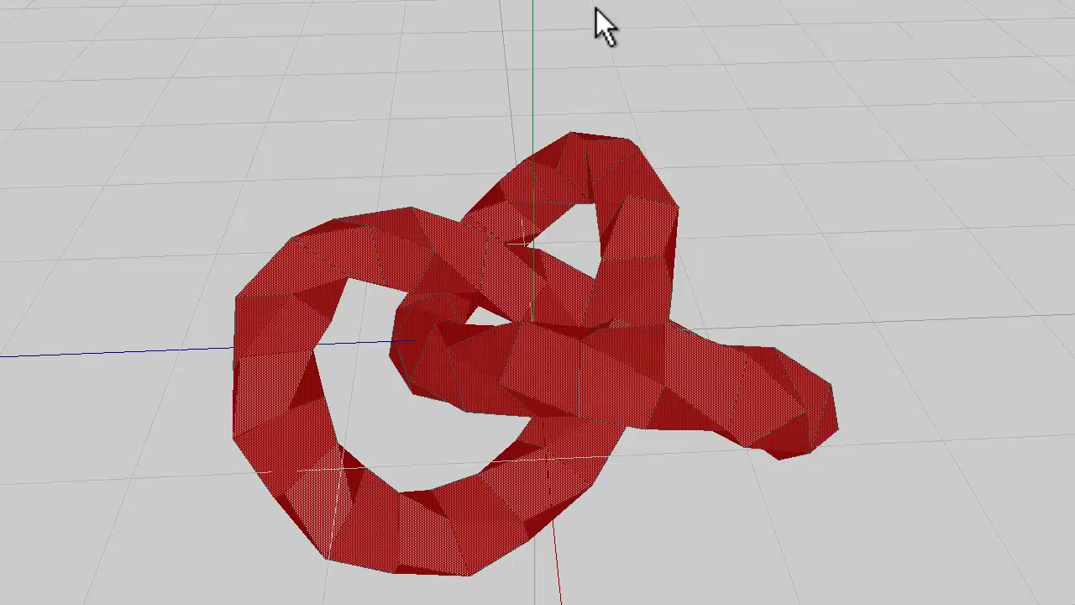
key("s")
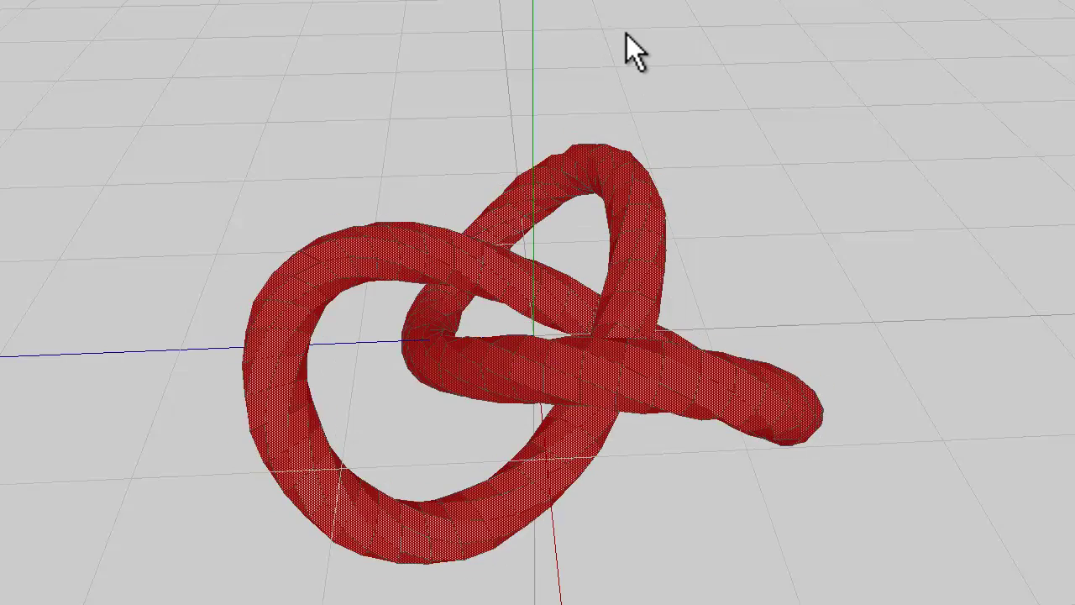
mouse_move(626, 35)
middle_mouse_down()
mouse_move(537, 311)
mouse_move(631, 40)
middle_mouse_up()
key("space")
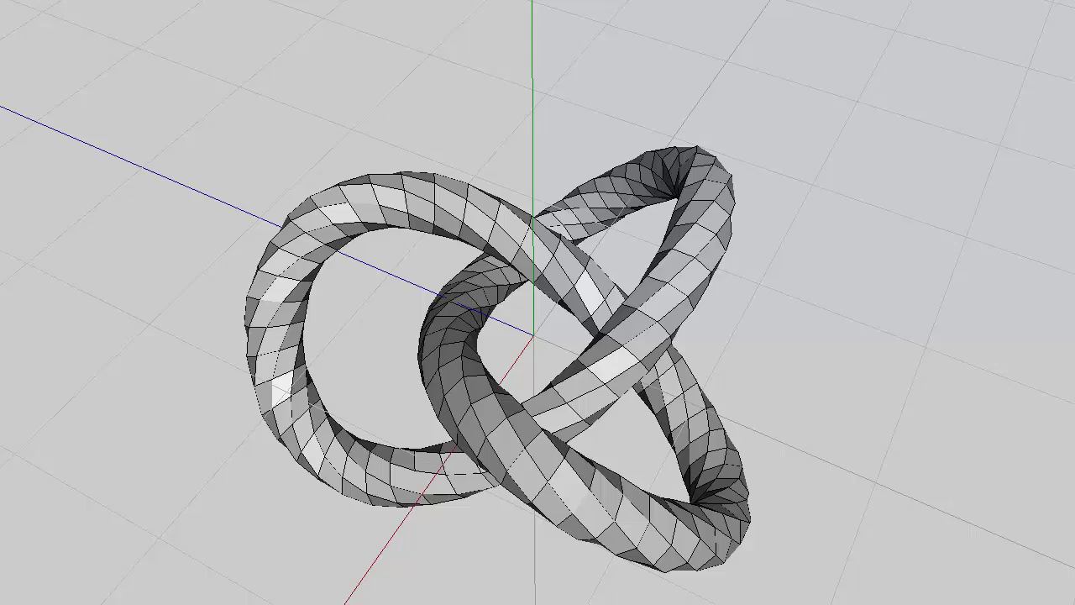
Select edge rings spiralling along the knot and convert them to faces, picking alternate strips over its whole length.
left_click(518, 3)
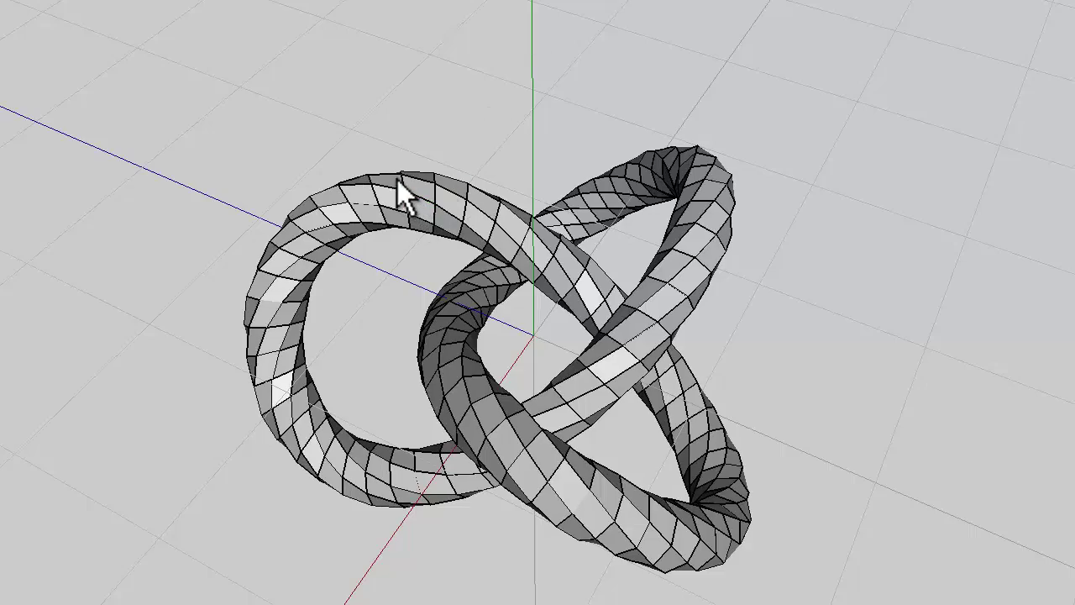
middle_click_drag(397, 179, 532, 419)
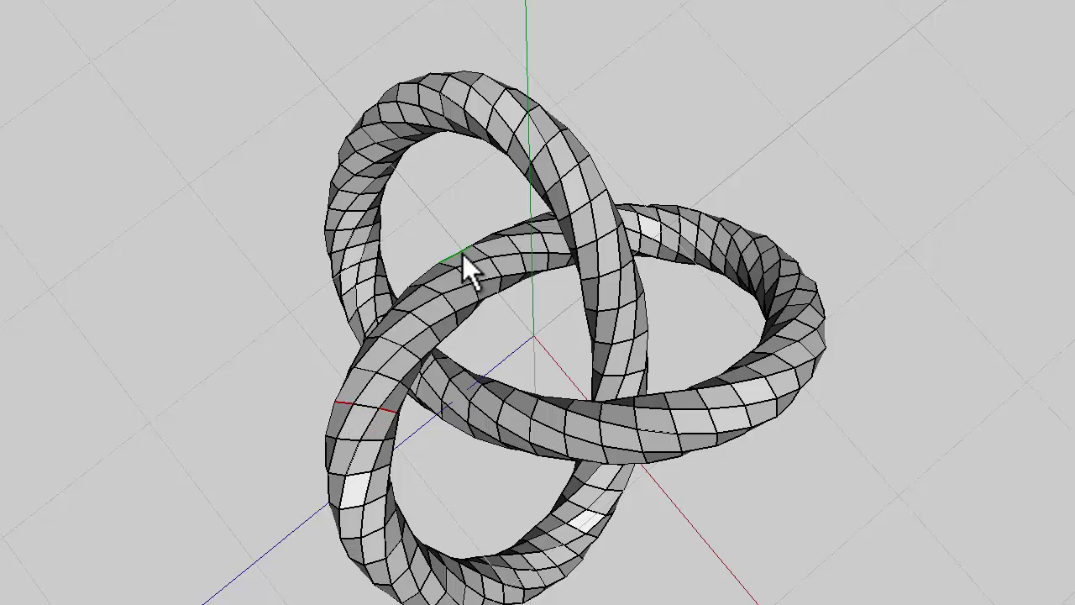
key("g")
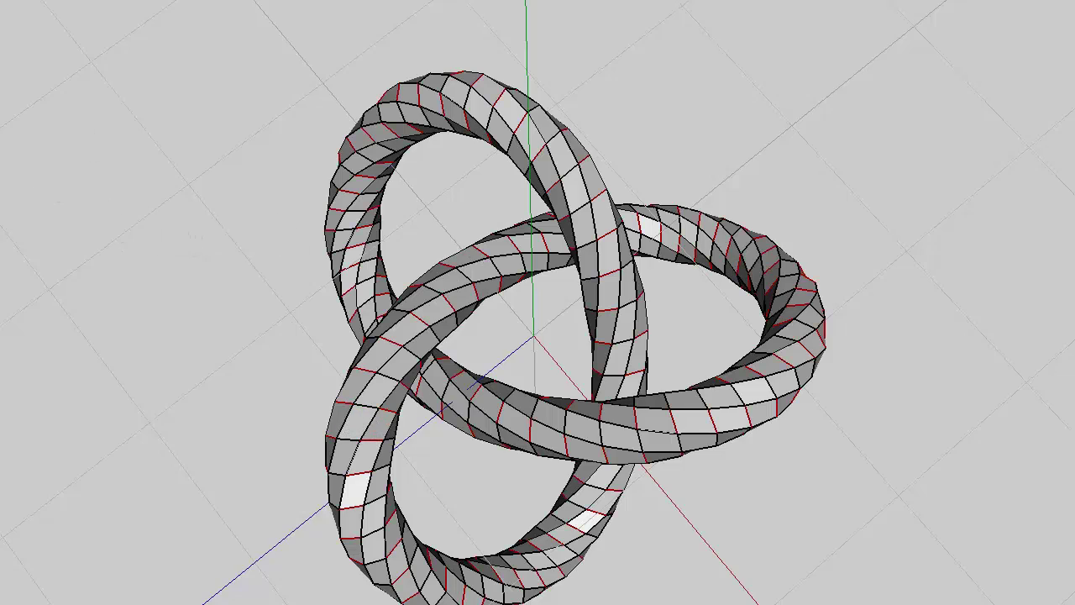
key("f")
middle_click_drag(678, 124, 634, 293)
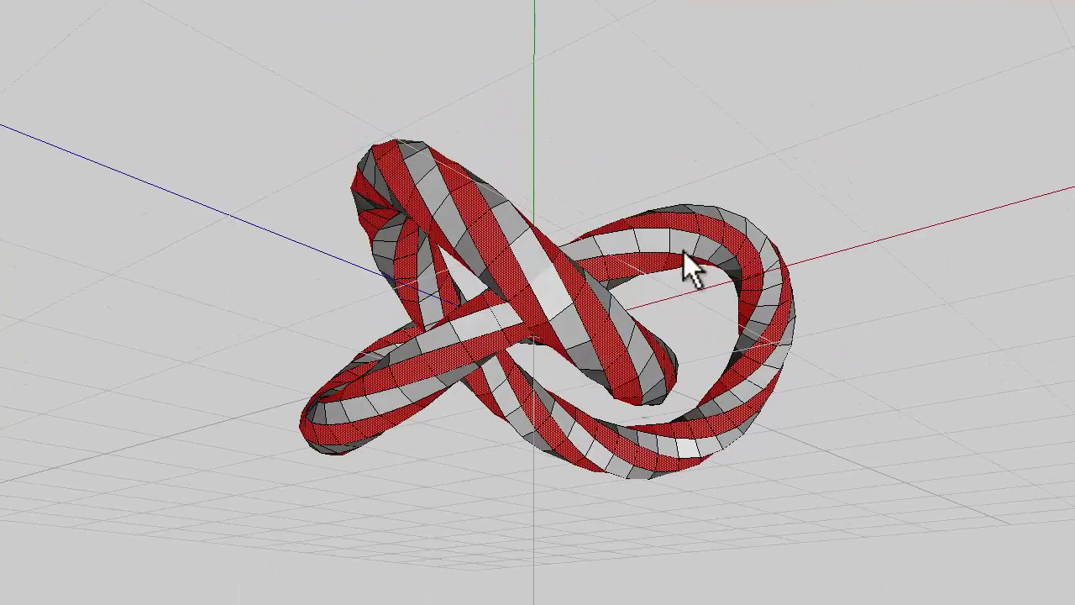
middle_click_drag(540, 310, 569, 331)
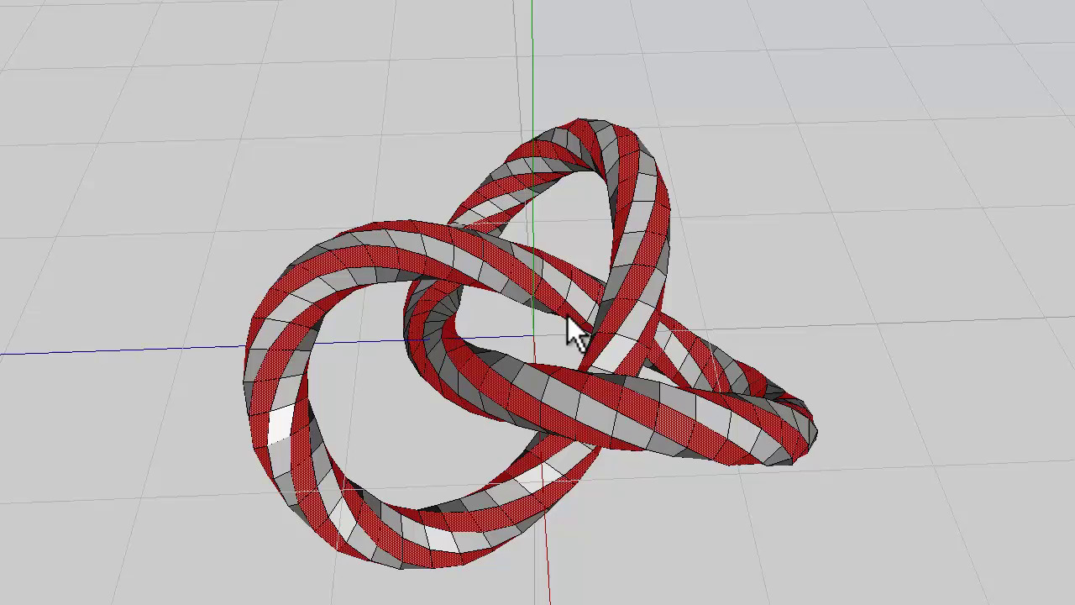
Extrude the selected spiral face strips outward and shell extrude them into separate bodies.
right_click(370, 89)
left_click(367, 209)
left_click(361, 221)
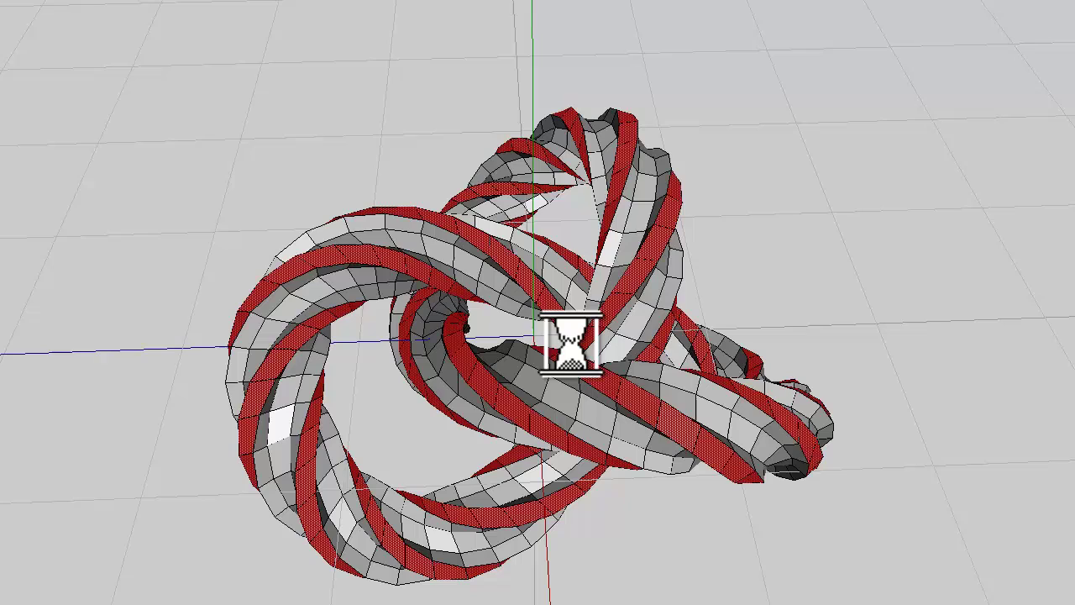
right_click(336, 116)
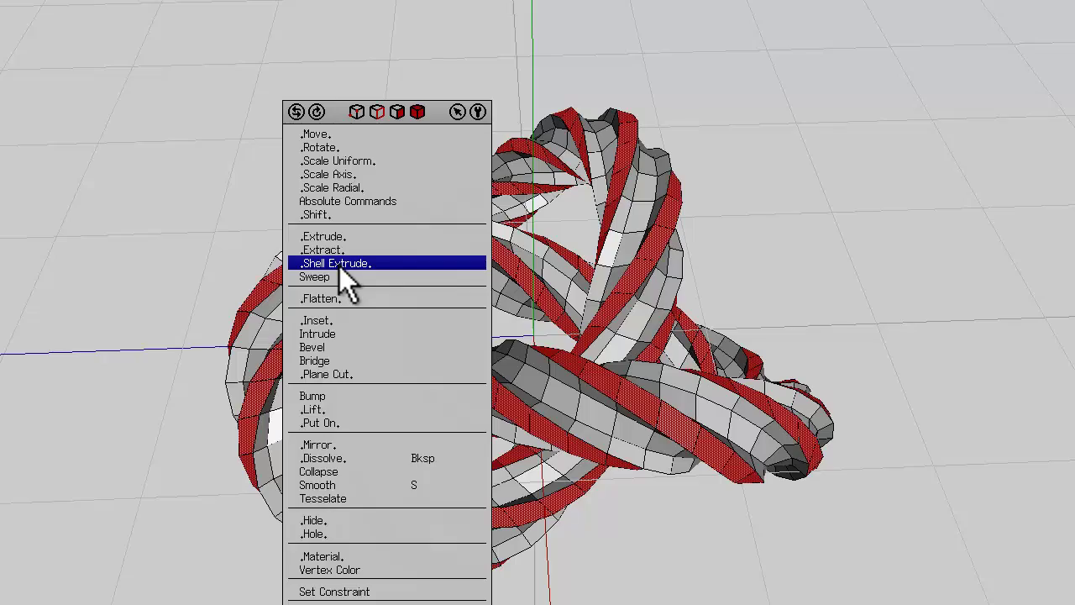
left_click(339, 266)
left_click(344, 284)
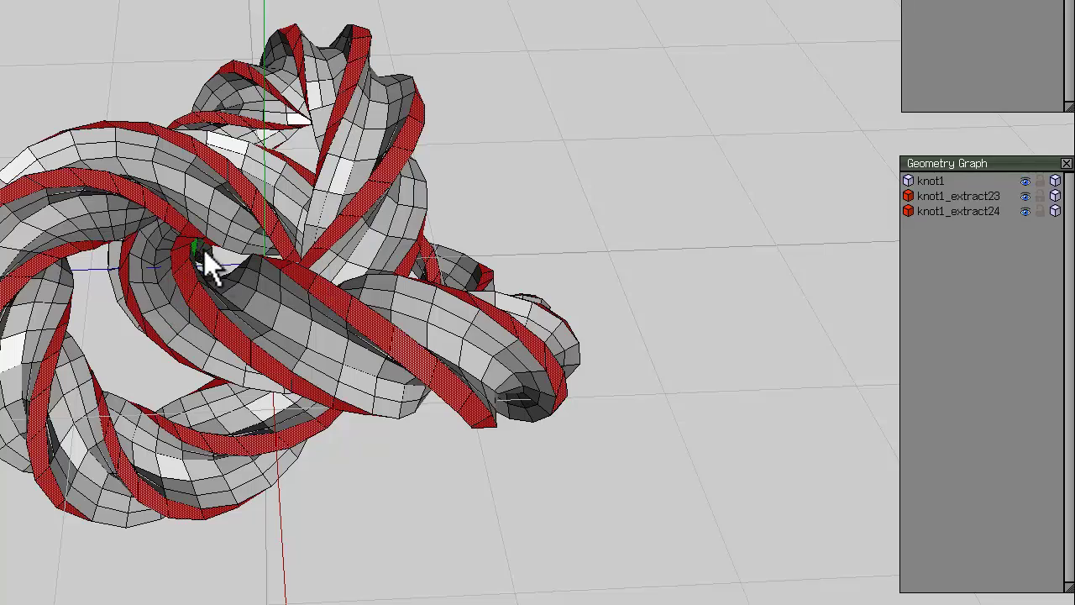
Hide the two strip bodies knot1_extract23 and knot1_extract24 so only knot1 is shown.
middle_click_drag(687, 230, 252, 220)
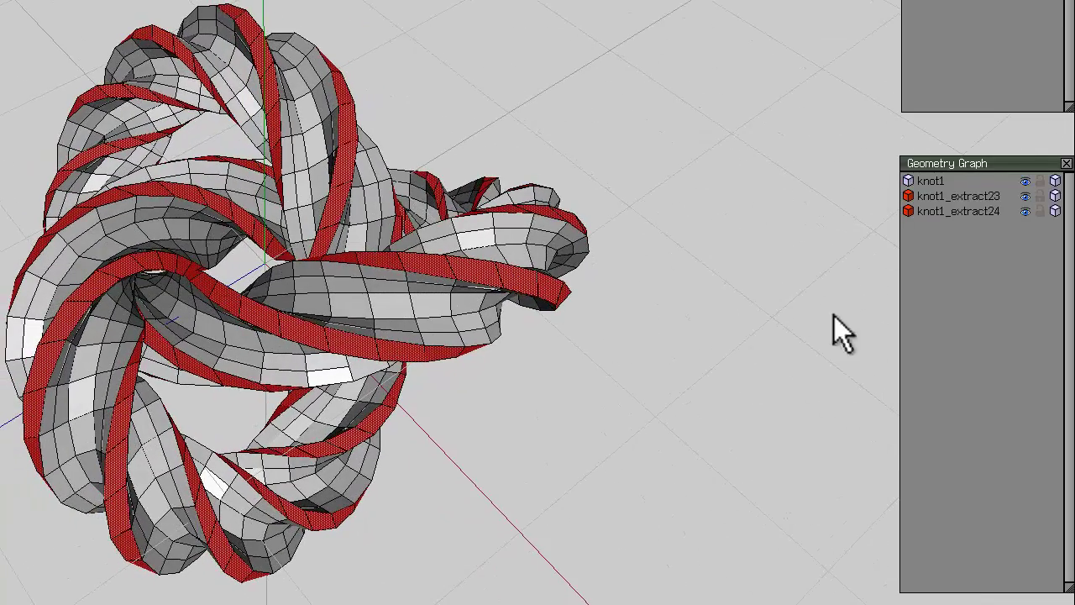
left_click(1029, 197)
left_click(1025, 211)
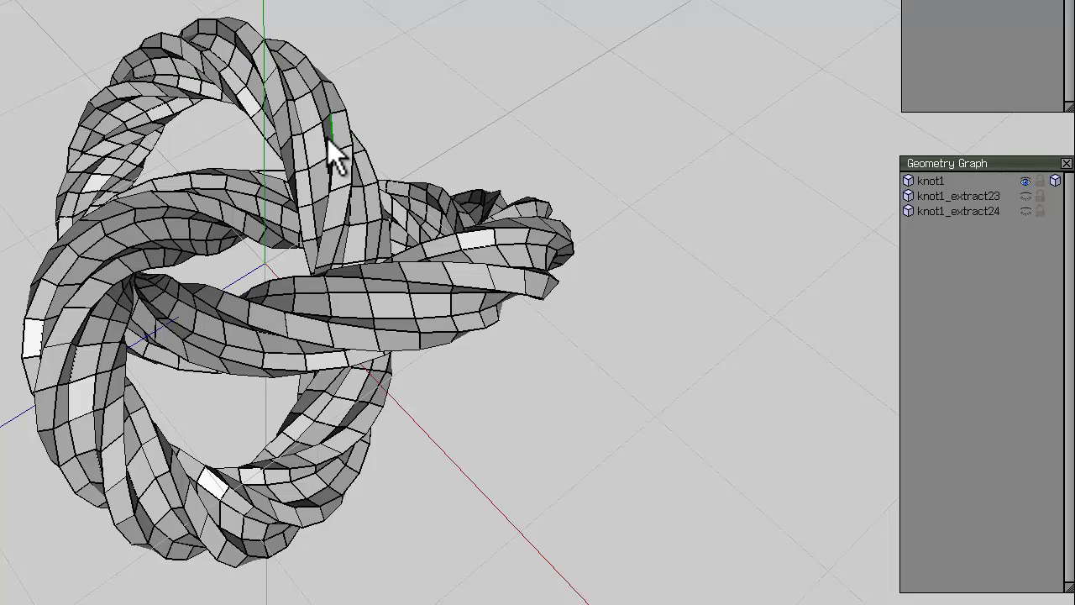
Select every cross-section edge loop around knot1 and loop cut the knot into individual segments.
left_click(282, 166)
key("g")
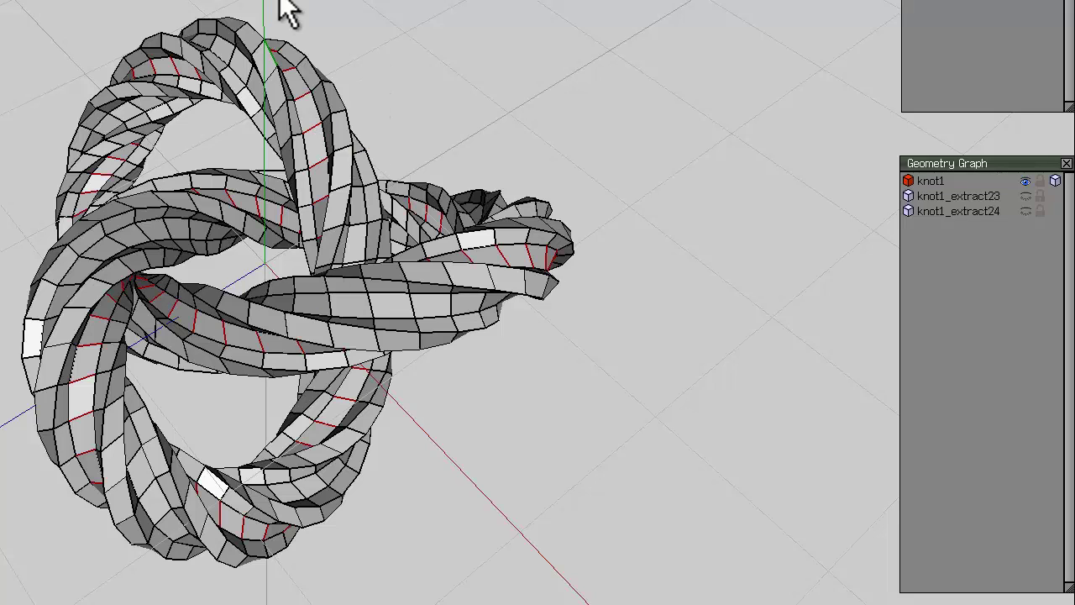
key("F3")
key("F3")
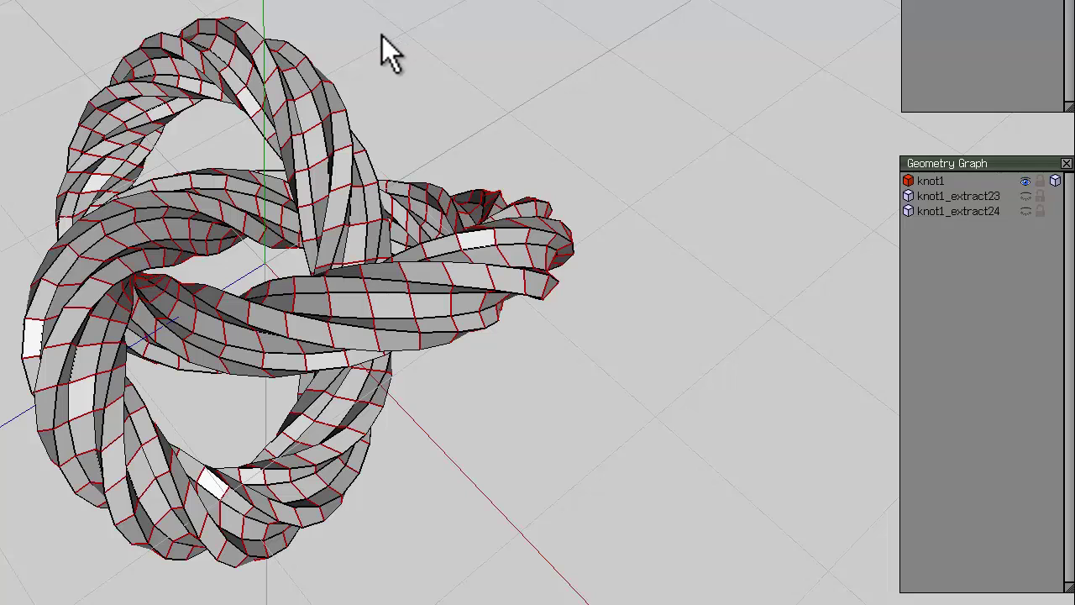
right_click(386, 36)
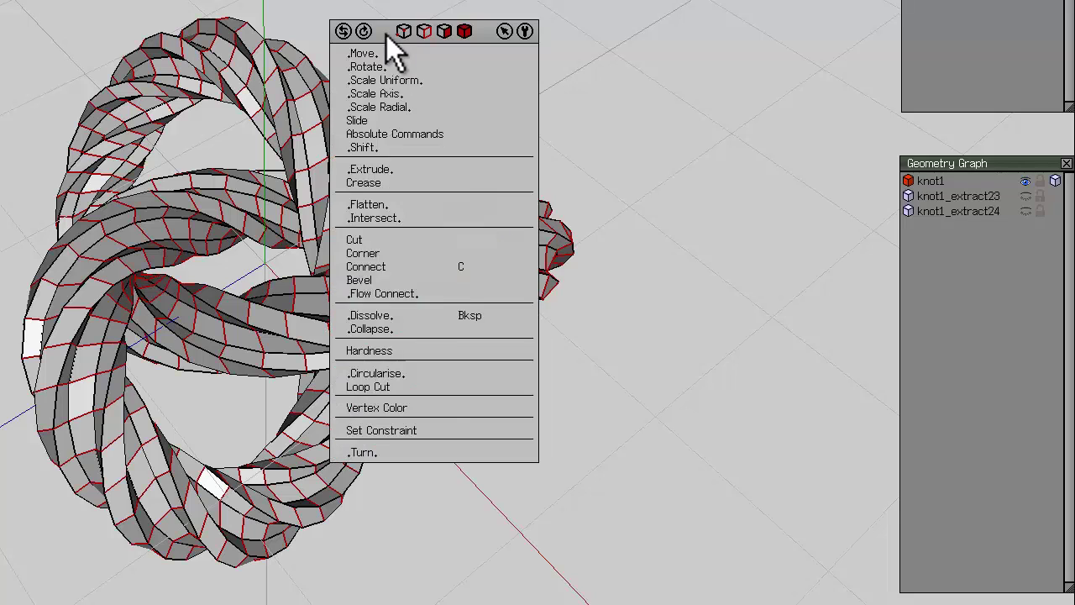
left_click(438, 377)
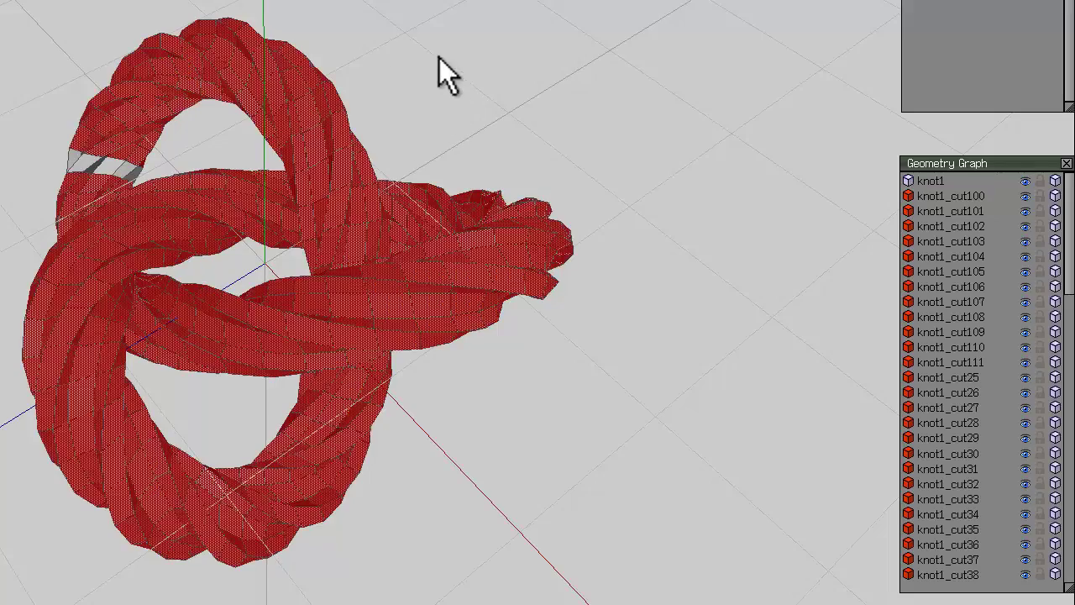
Deselect every other cut segment all the way around the knot, keeping the alternate ones selected.
middle_click_drag(264, 237, 308, 298)
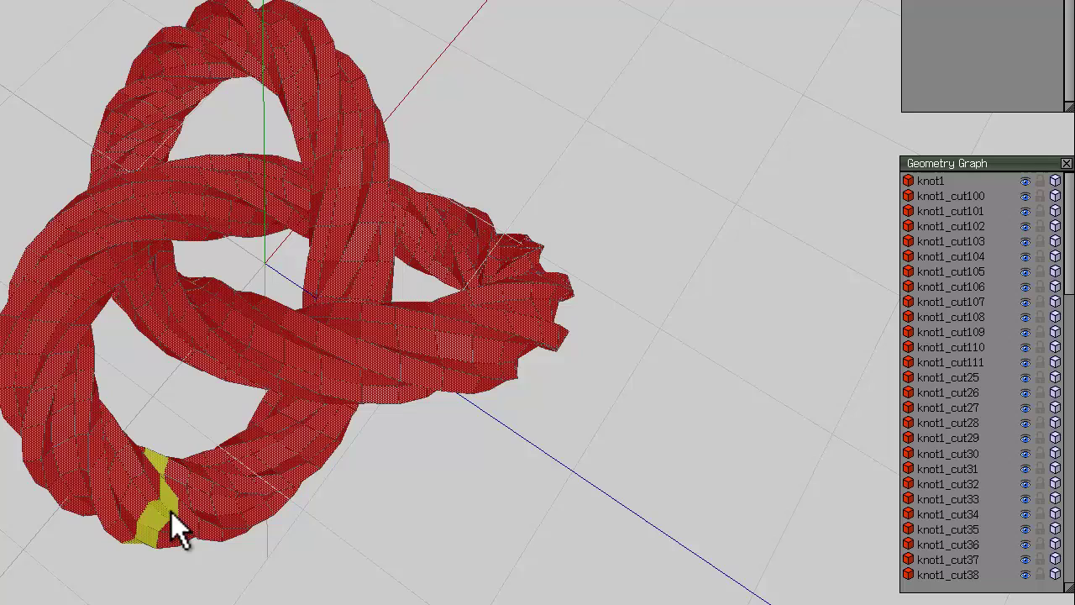
mouse_move(95, 441)
left_mouse_down()
mouse_move(58, 420)
mouse_move(44, 367)
mouse_move(65, 276)
mouse_move(107, 230)
mouse_move(168, 200)
mouse_move(283, 195)
left_mouse_up()
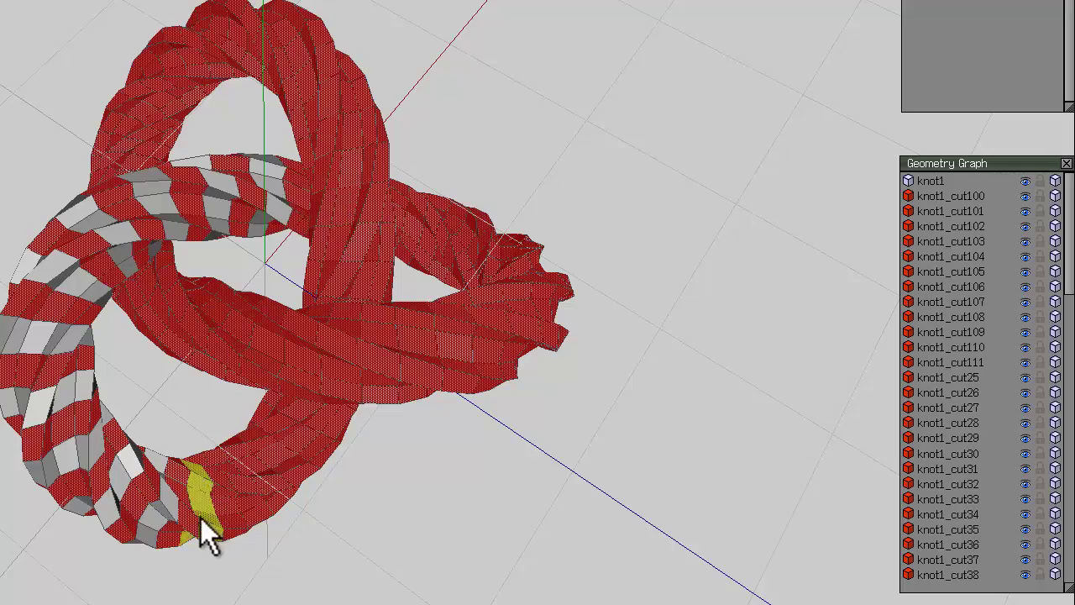
mouse_move(207, 510)
left_mouse_down()
mouse_move(248, 503)
mouse_move(302, 420)
mouse_move(362, 405)
left_mouse_up()
middle_click_drag(362, 404, 267, 246)
left_click_drag(225, 286, 286, 210)
middle_click_drag(312, 202, 280, 245)
mouse_move(279, 242)
left_mouse_down()
mouse_move(278, 316)
mouse_move(423, 309)
left_mouse_up()
middle_click_drag(423, 309, 249, 510)
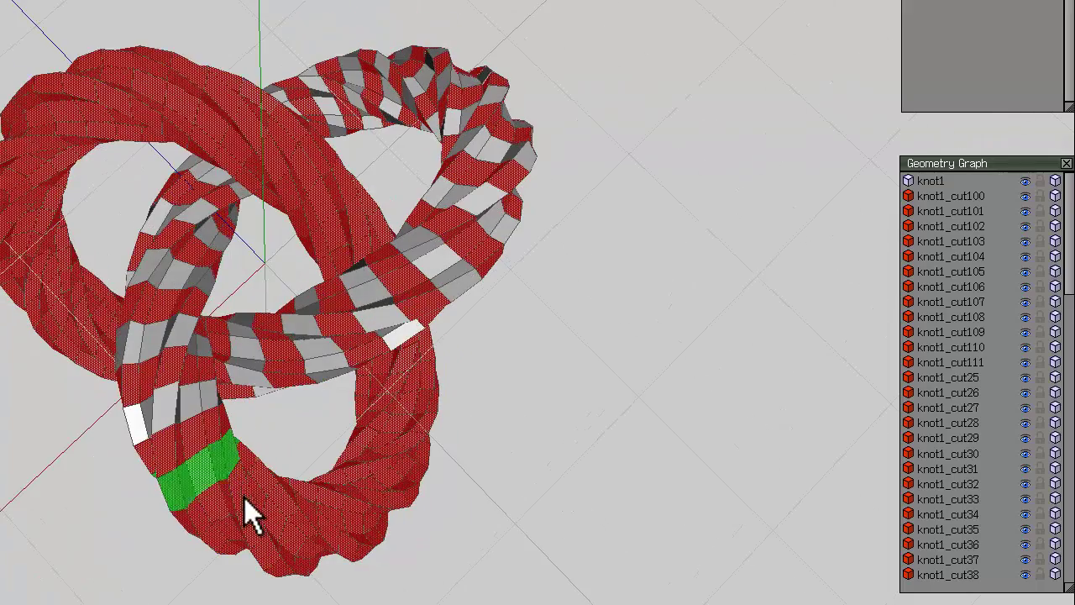
middle_click_drag(344, 528, 20, 99)
mouse_move(55, 205)
left_mouse_down()
mouse_move(40, 287)
mouse_move(82, 361)
left_mouse_up()
middle_click_drag(127, 366, 125, 415)
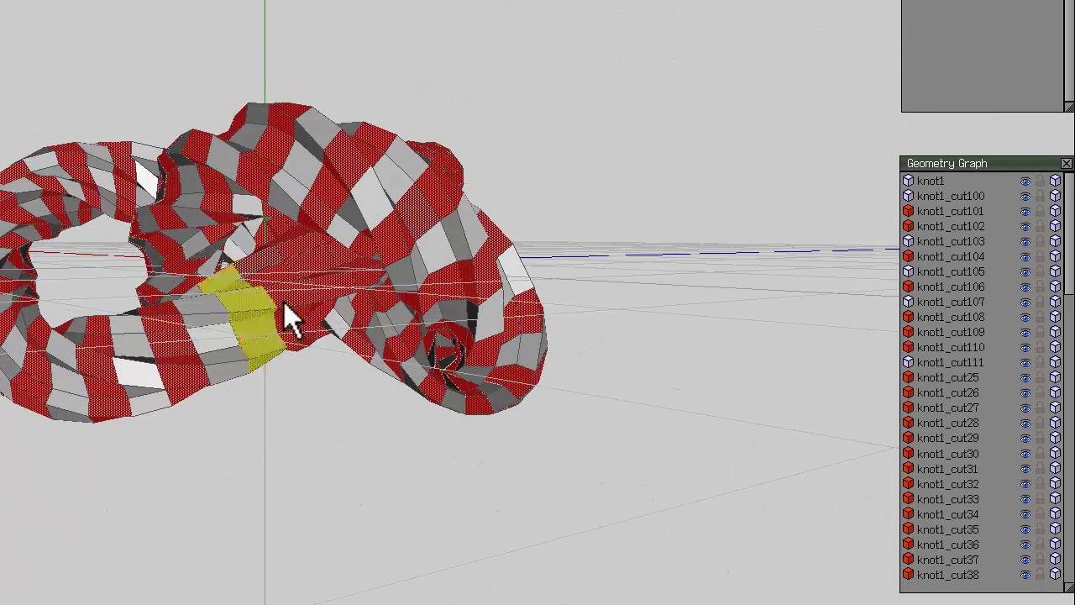
middle_click_drag(308, 288, 288, 335)
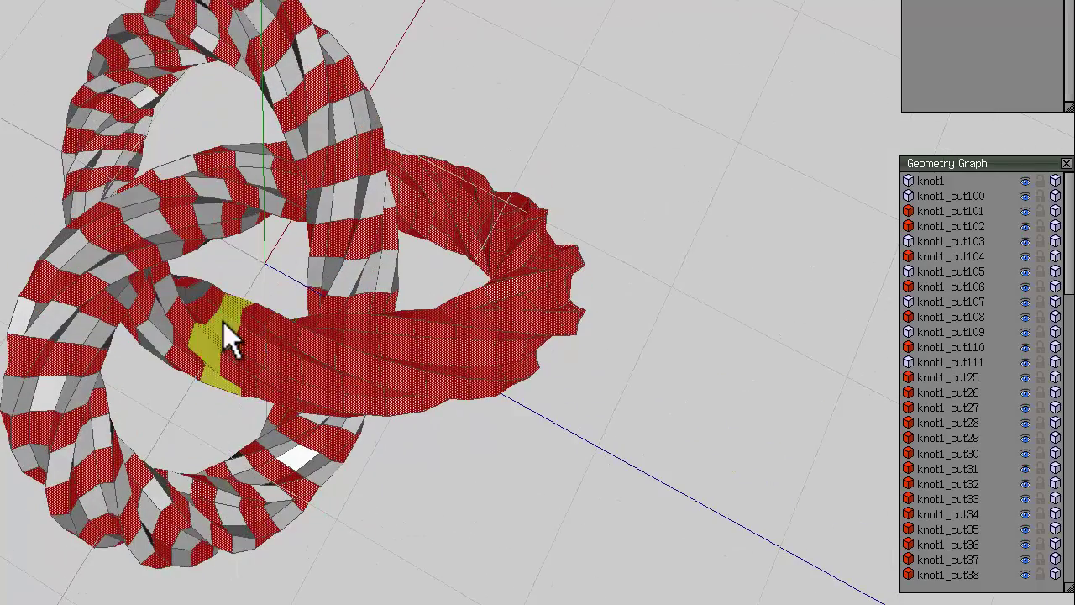
mouse_move(504, 369)
middle_mouse_down()
mouse_move(272, 240)
mouse_move(509, 369)
middle_mouse_up()
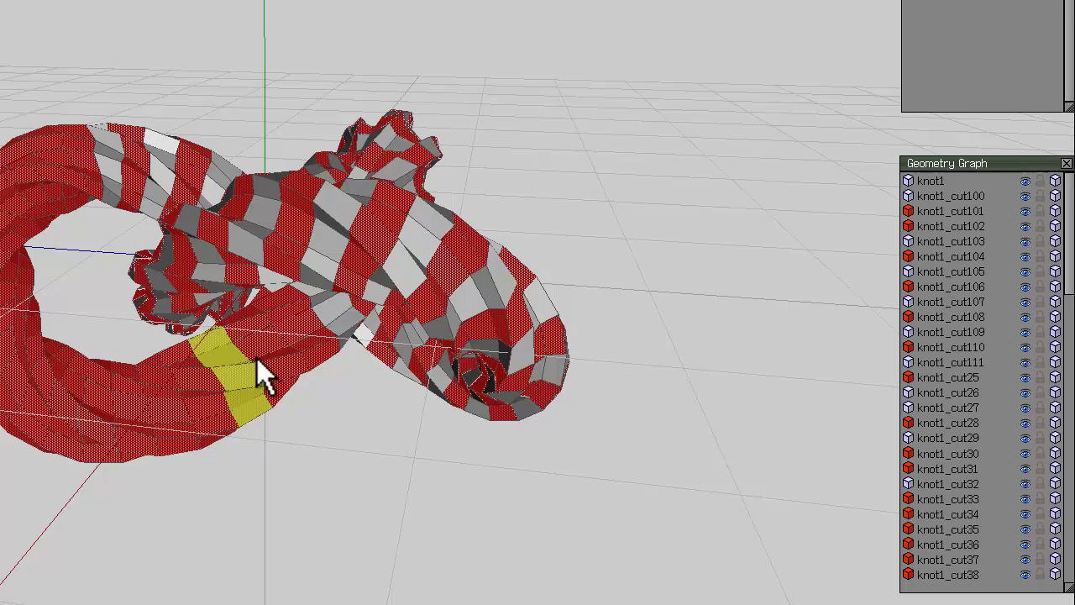
left_click(124, 415)
left_click(65, 407)
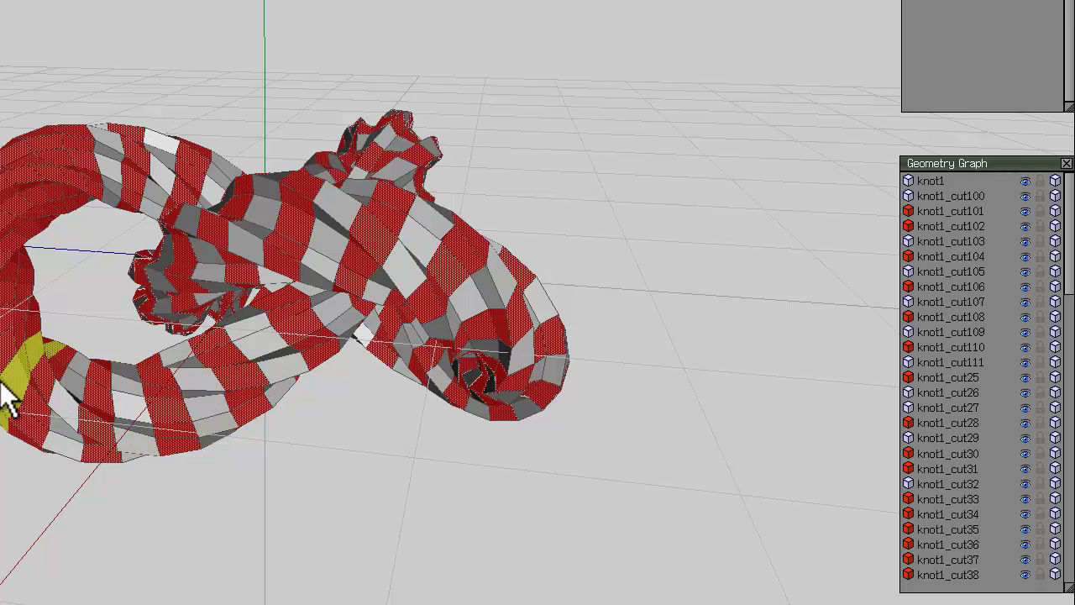
left_click(3, 385)
left_click(2, 316)
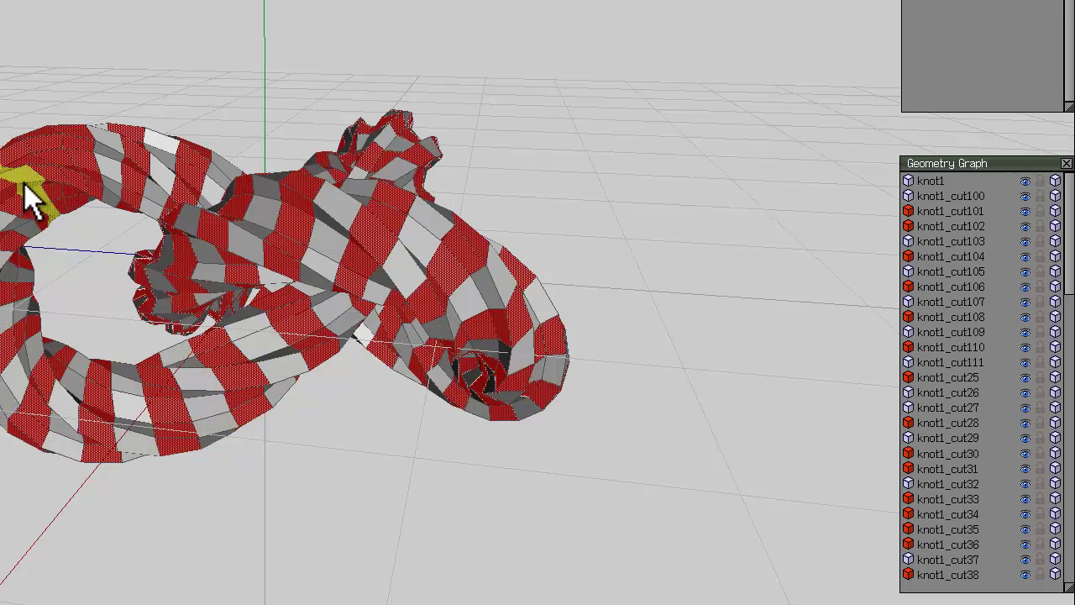
middle_click_drag(517, 48, 546, 54)
Show the strip body knot1_extract23 and weld it to the selected alternate segments.
left_click_drag(1070, 222, 1050, 593)
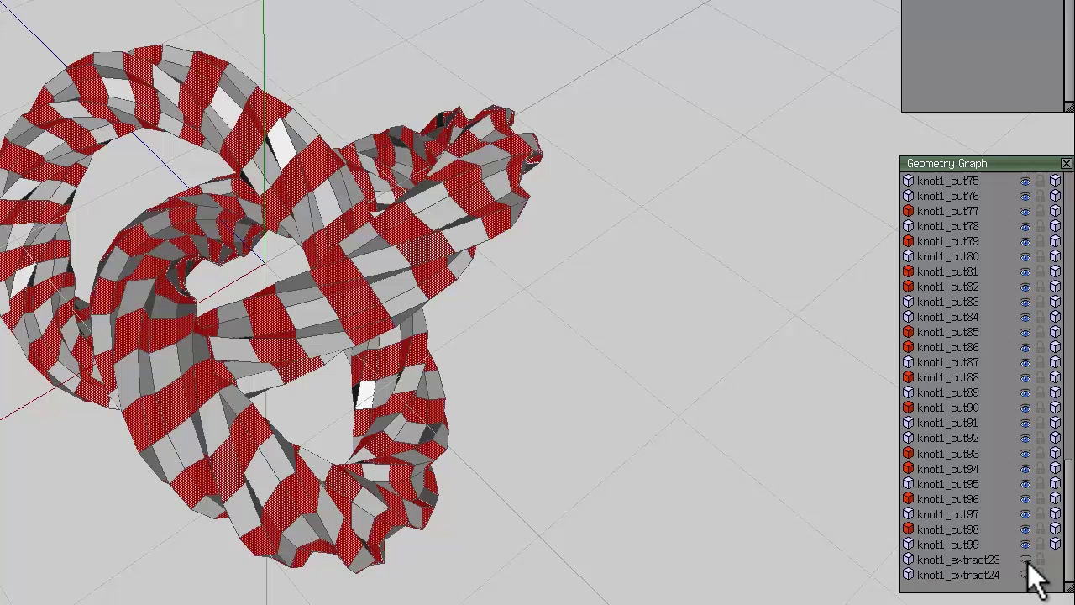
left_click(1025, 559)
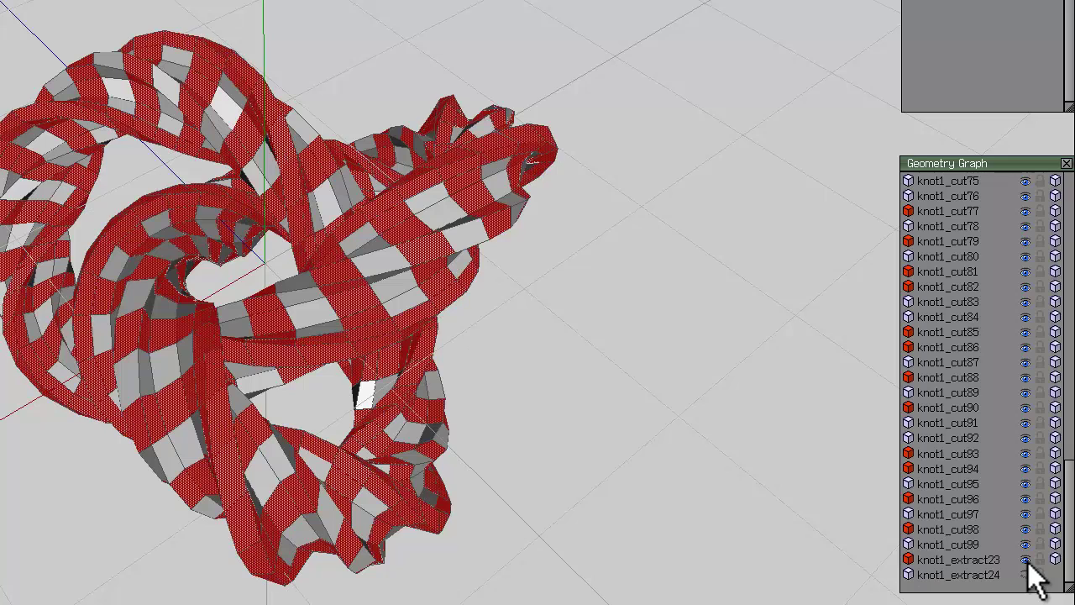
right_click(297, 11)
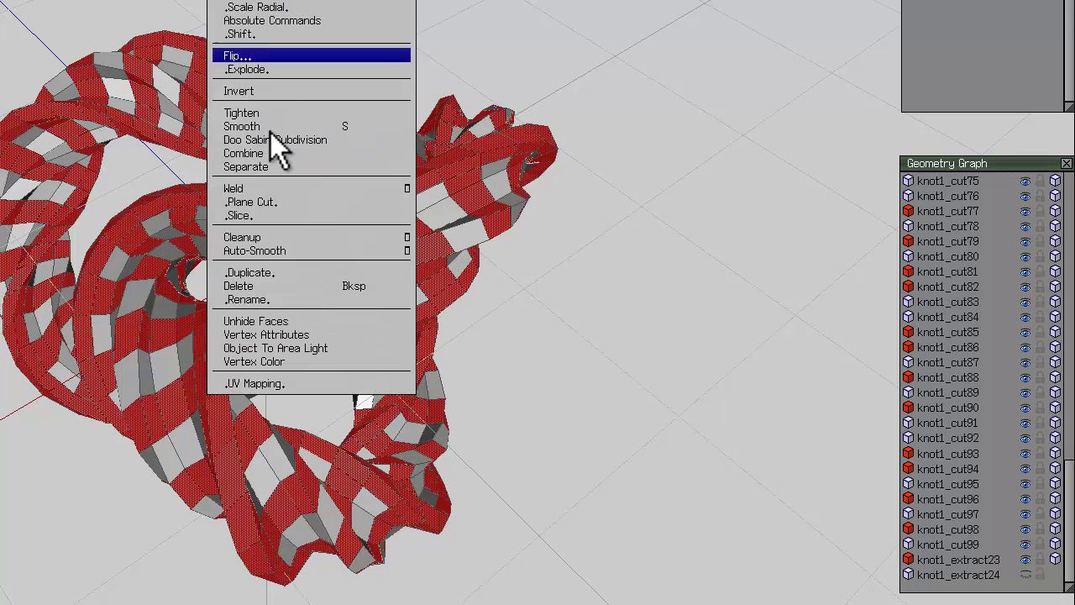
left_click(262, 190)
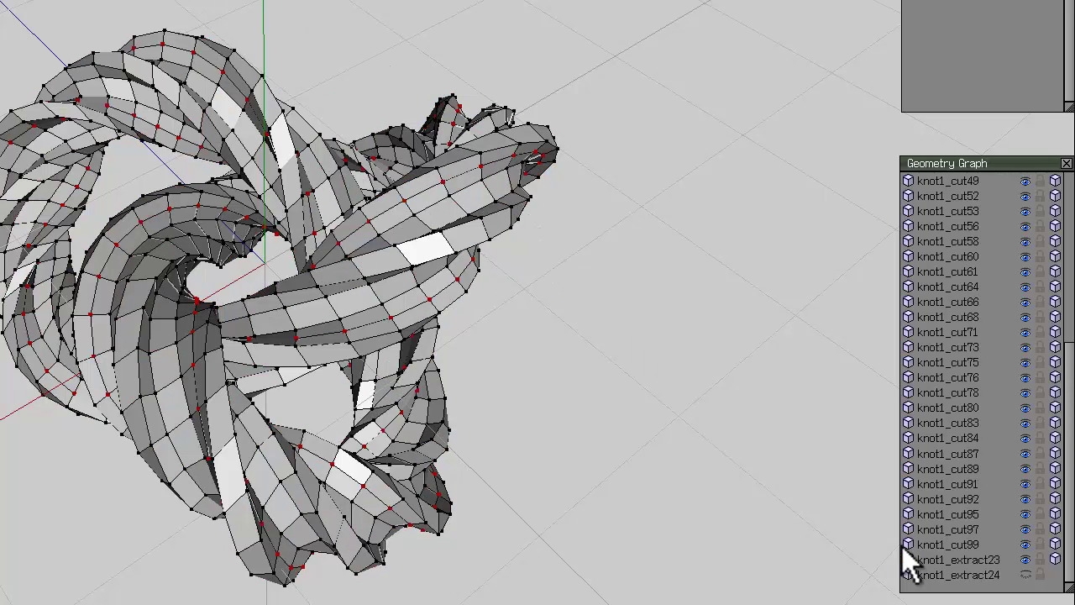
Hide the welded body and the strip knot1_extract23, and show the strip body knot1_extract24.
left_click(1026, 560)
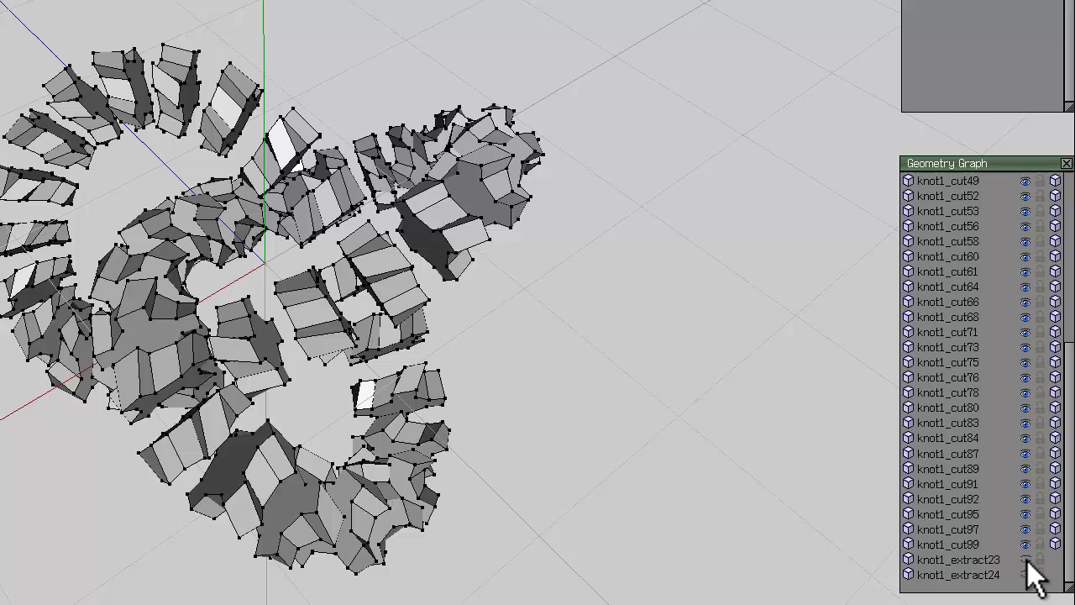
left_click(1025, 574)
left_click(1026, 575)
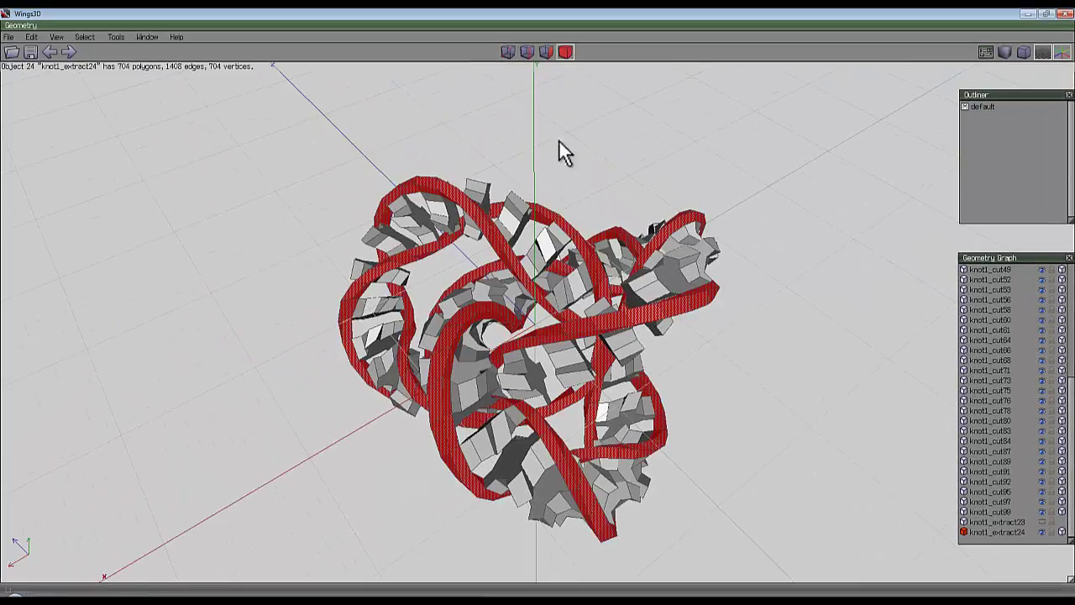
Select all remaining segments together with knot1_extract24 and weld them into one body.
left_click_drag(282, 88, 777, 565)
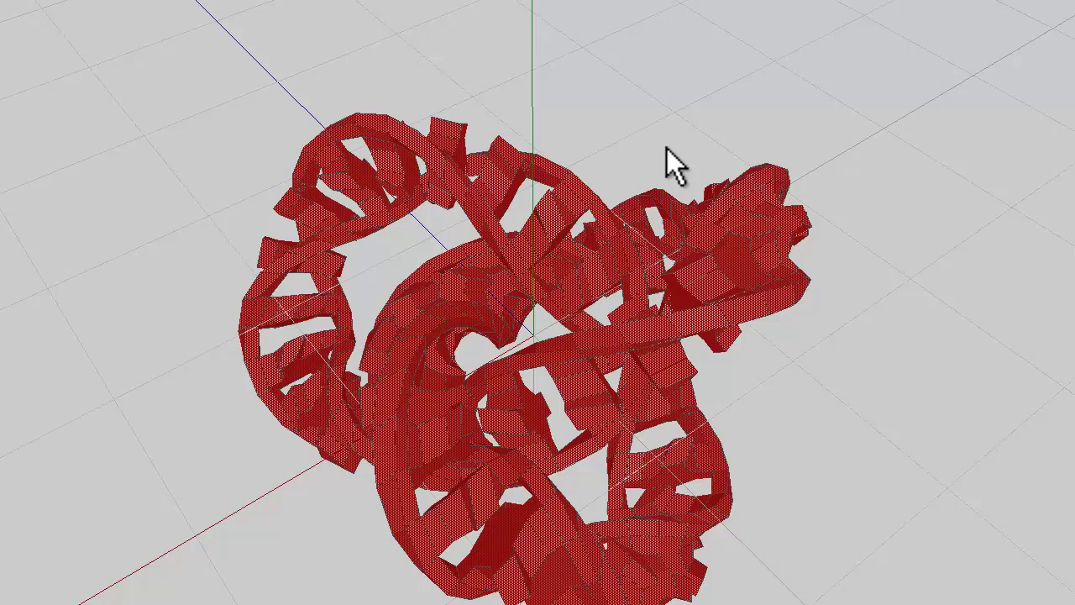
right_click(672, 172)
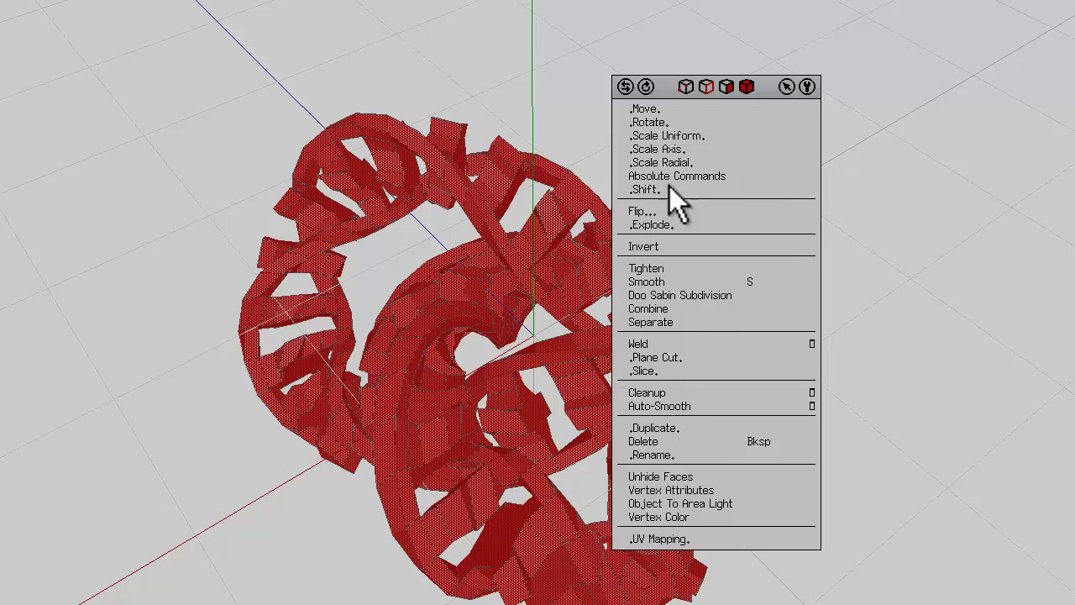
left_click(677, 346)
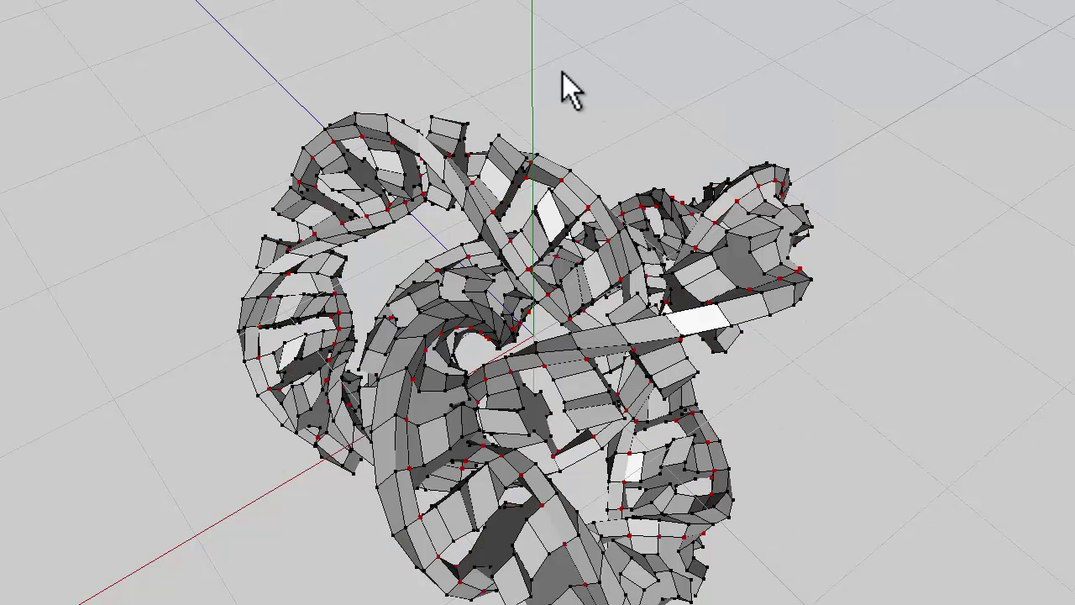
Grow the vertex selection over the whole strip, then invert it and dissolve the remaining segment vertices.
key("plus")
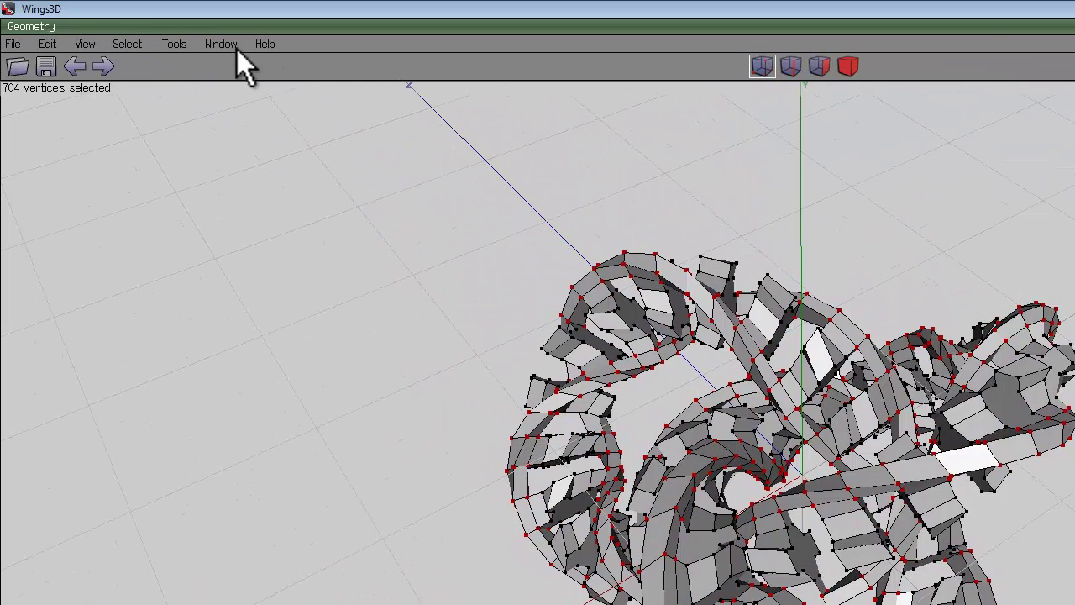
left_click(123, 47)
left_click(152, 225)
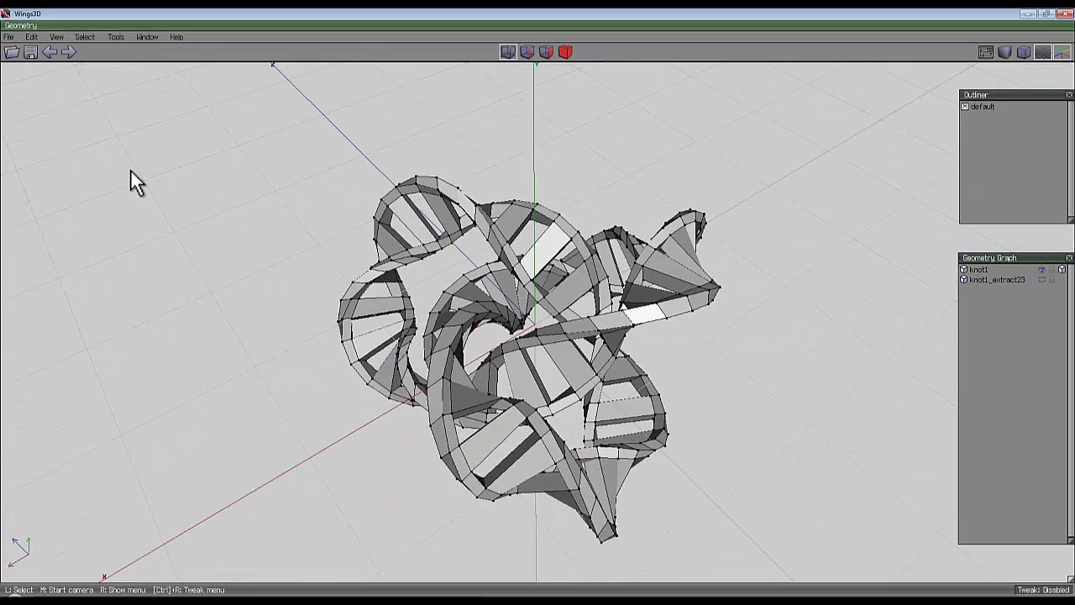
Hide the simplified knot1 and show the other welded strip body, knot1_extract23.
middle_click_drag(316, 175, 498, 261)
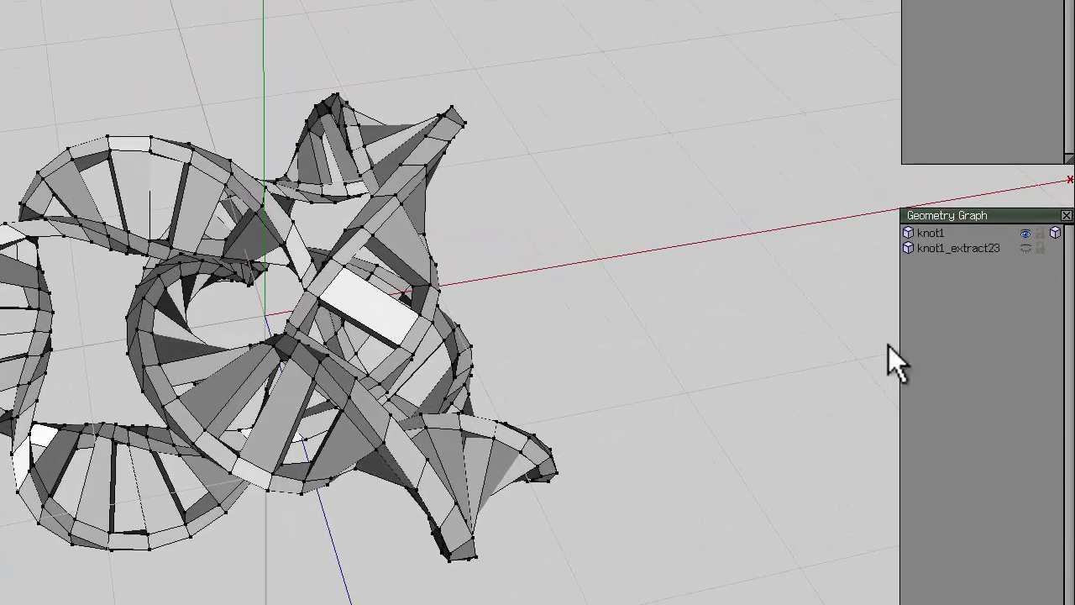
left_click(1026, 233)
left_click(1026, 248)
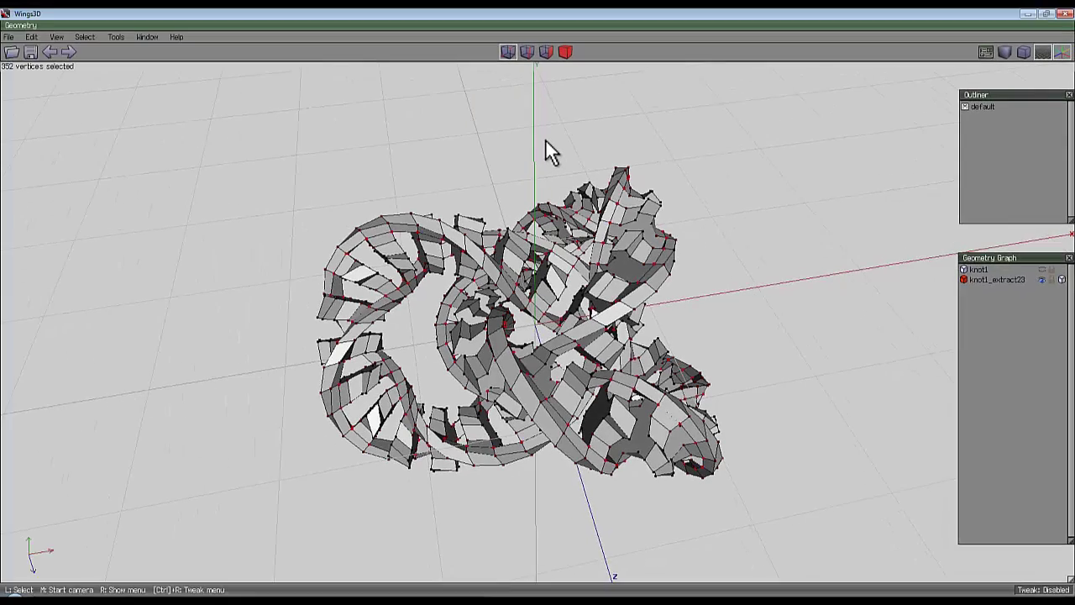
Grow the vertex selection over the whole strip of knot1_extract23, then invert it, dissolve the segment vertices and clear the selection.
key("plus")
key("minus")
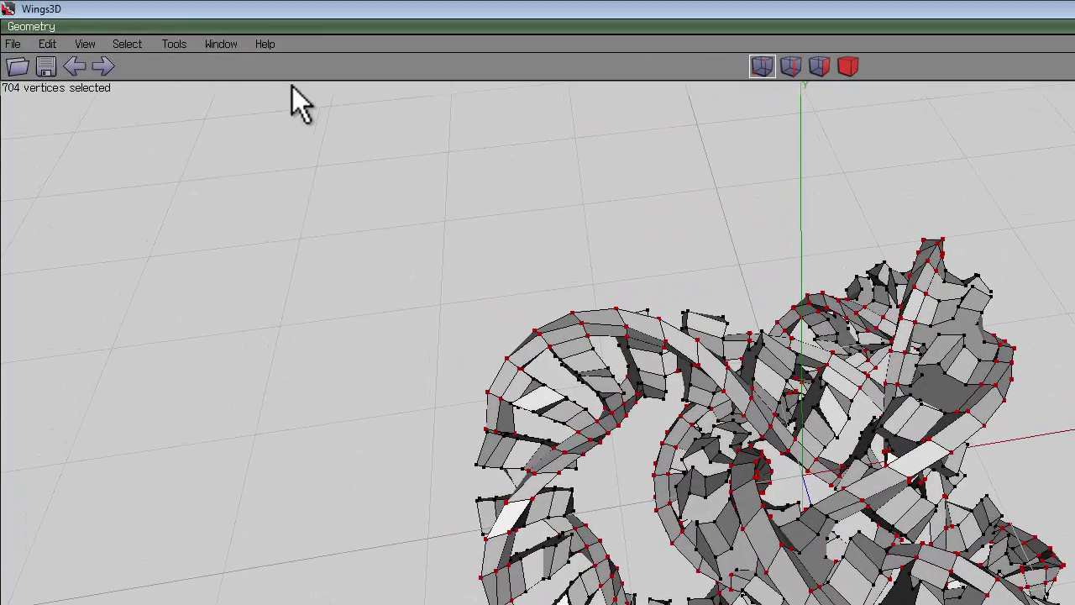
left_click(139, 44)
left_click(172, 222)
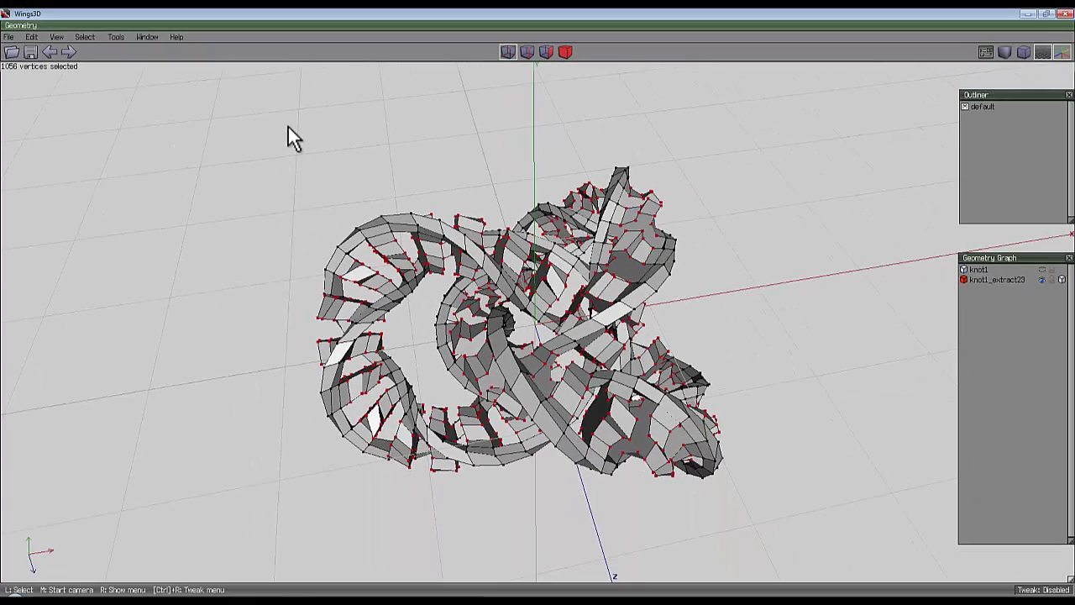
key("space")
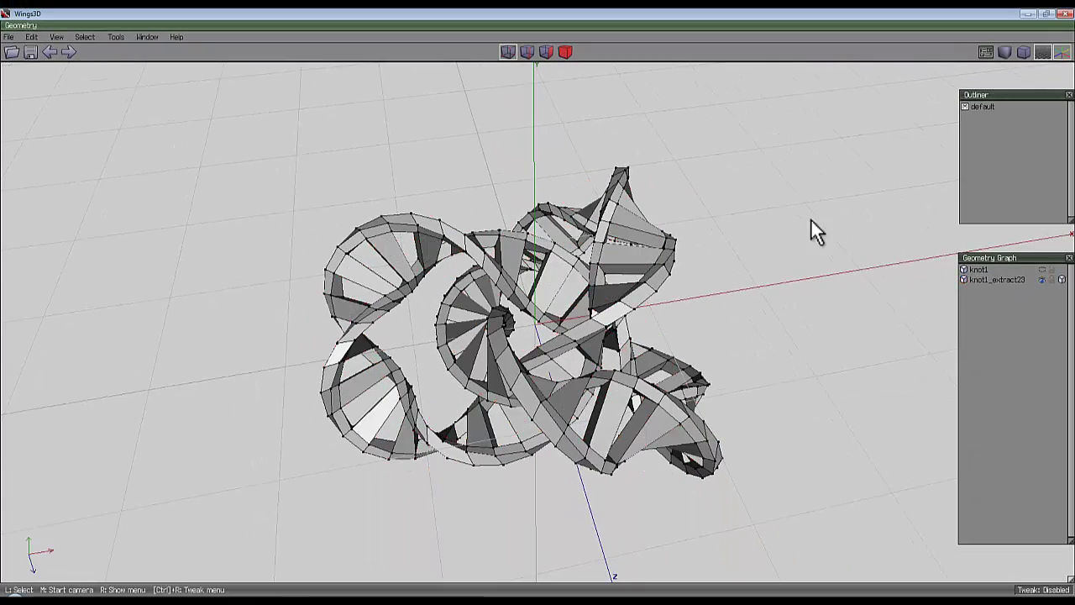
Show knot1 again, select it together with knot1_extract23 as whole bodies, and smooth both three times.
left_click(1041, 268)
left_click(565, 52)
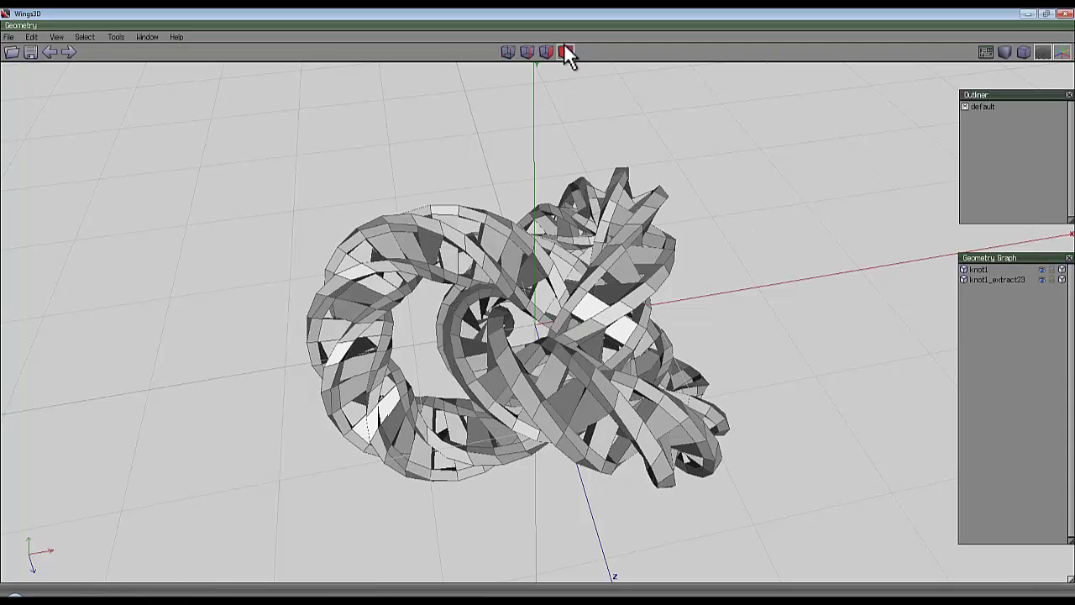
left_click(446, 213)
left_click(436, 235)
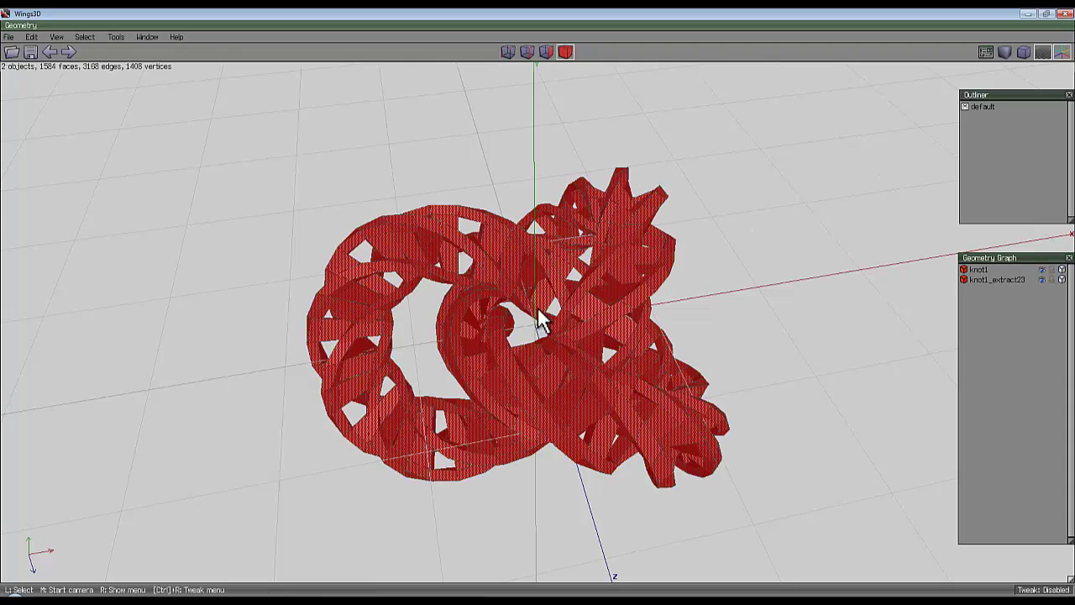
middle_click_drag(541, 312, 443, 142)
key("s")
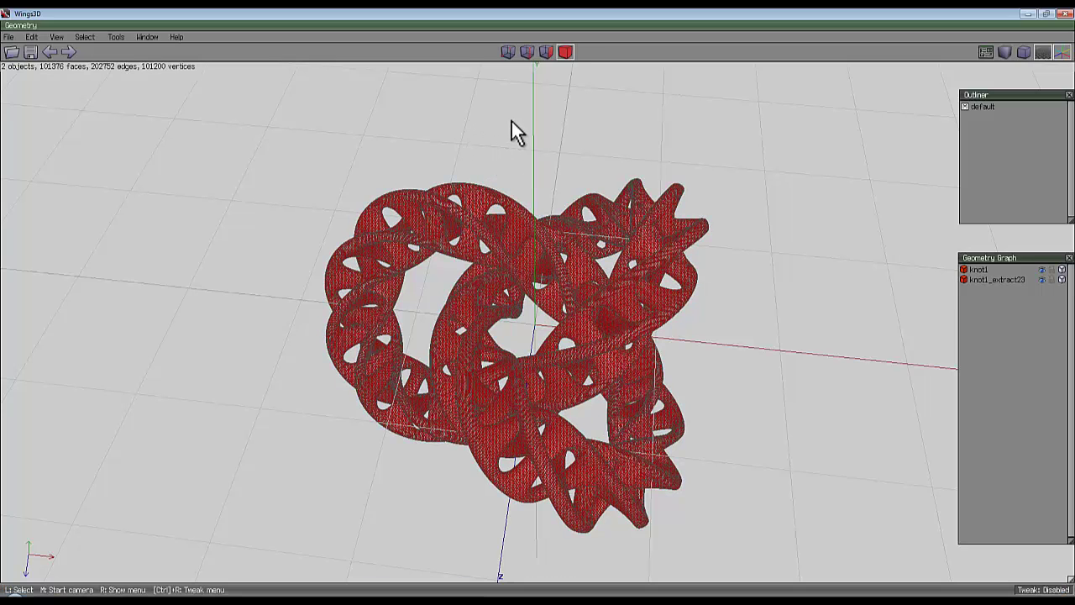
Select only knot1 to set the two interlaced bodies apart, and examine the smoothed knot from several angles.
left_click(536, 110)
left_click(531, 228)
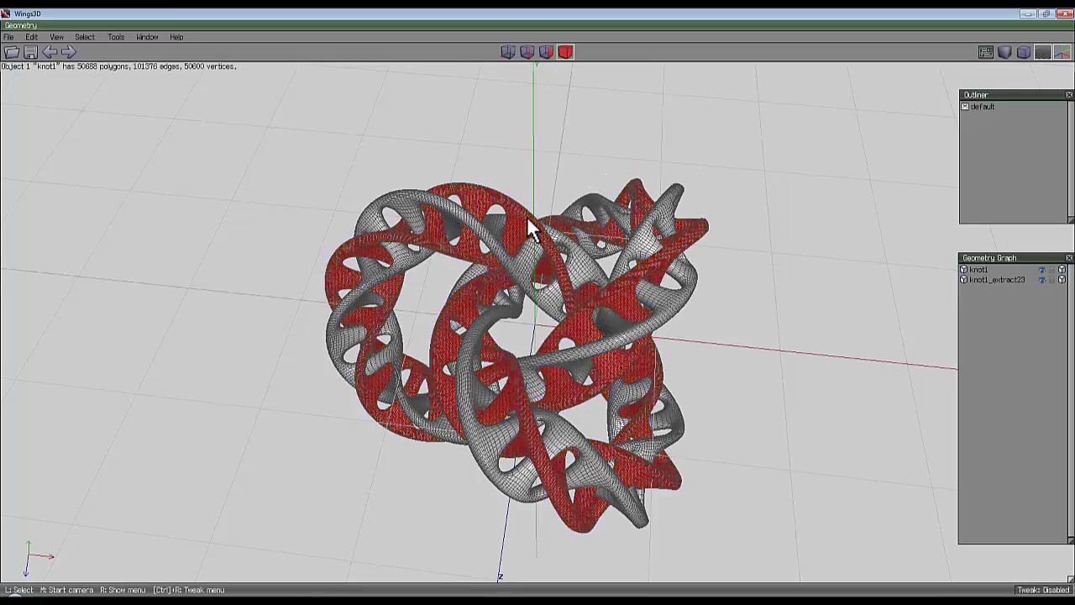
middle_click_drag(531, 228, 632, 164)
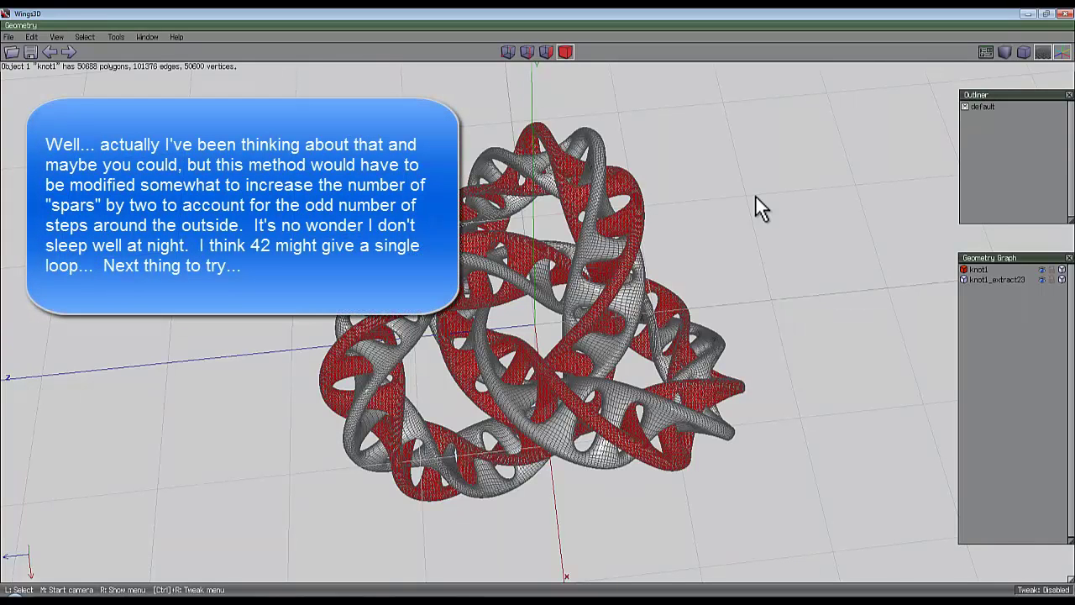
middle_click(749, 199)
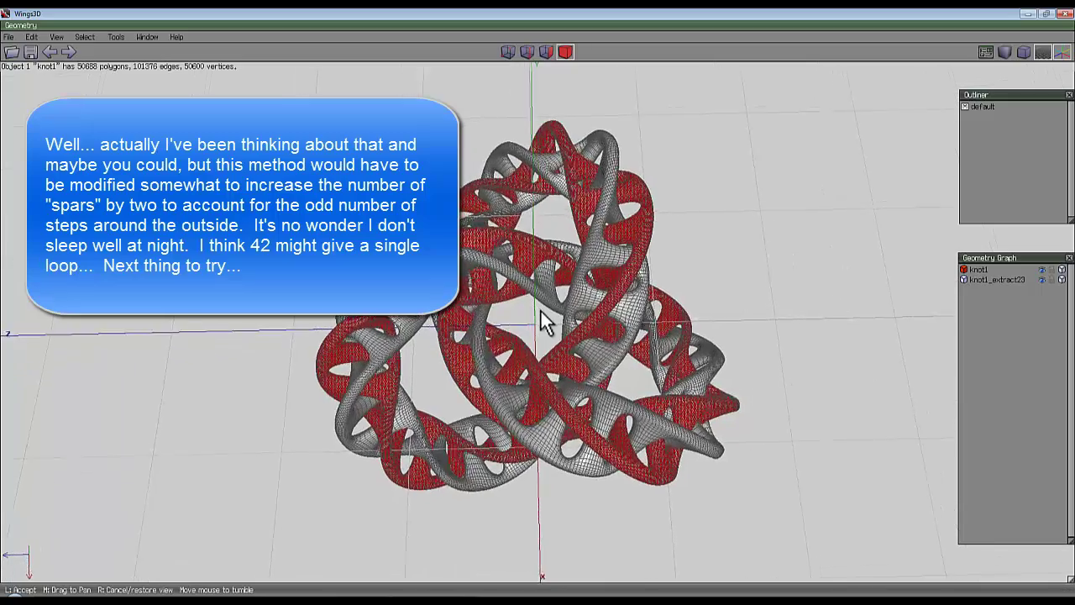
left_click(537, 300)
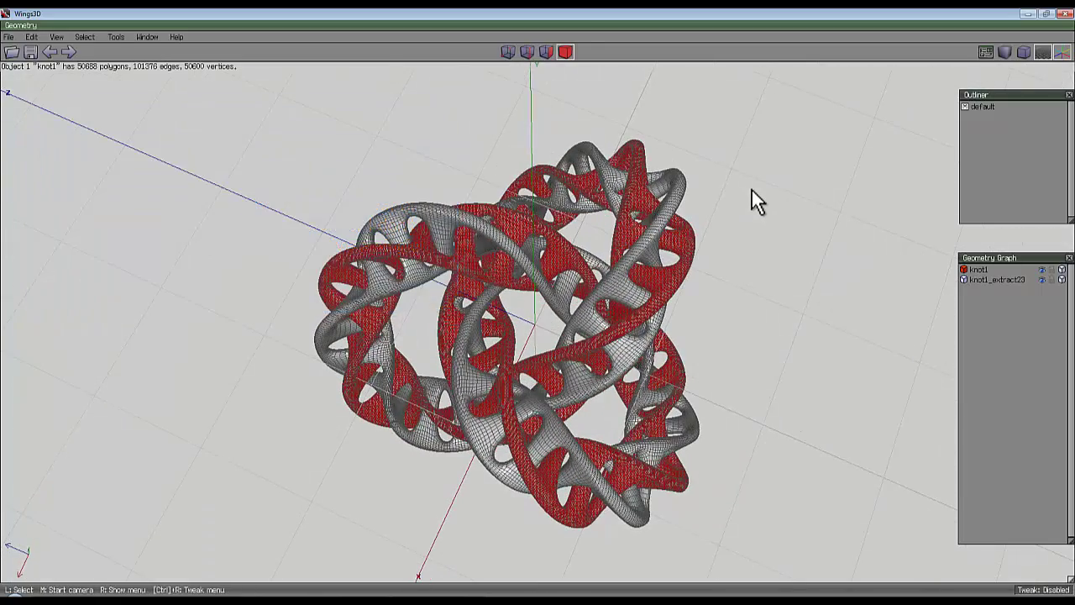